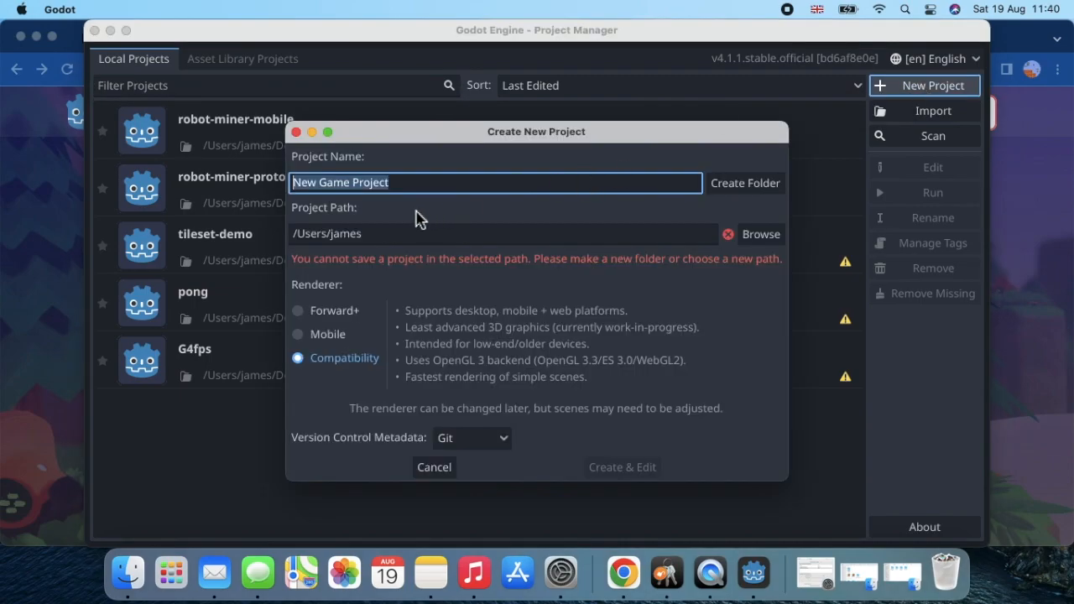
# Name the new project robot-miner and browse to the Documents/Games/Godot4 directory for its path
pyautogui.write('r')
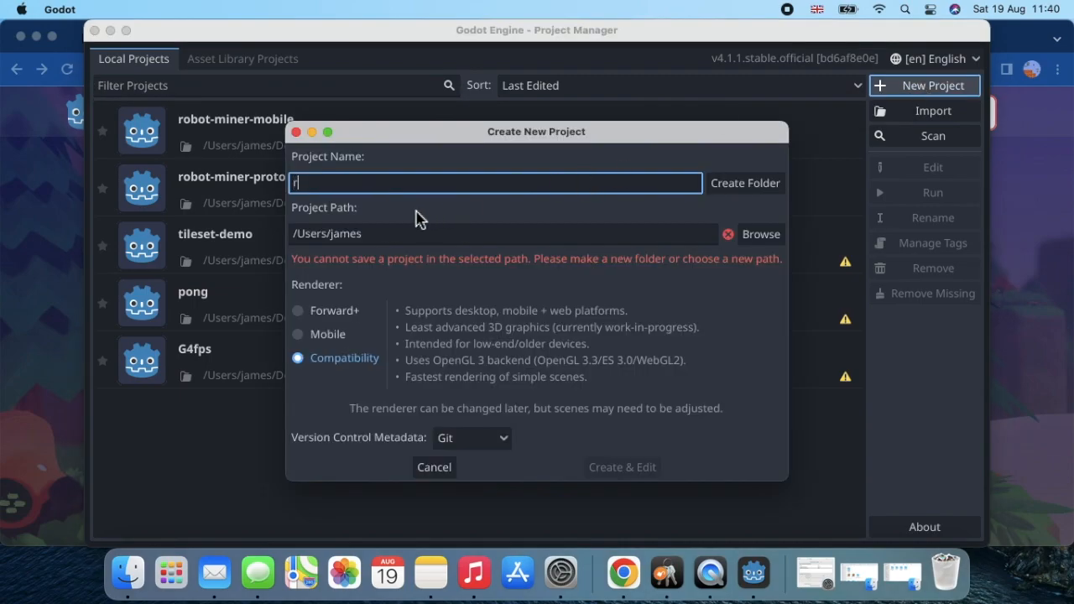
pyautogui.write('obot-miner')
pyautogui.click(760, 235)
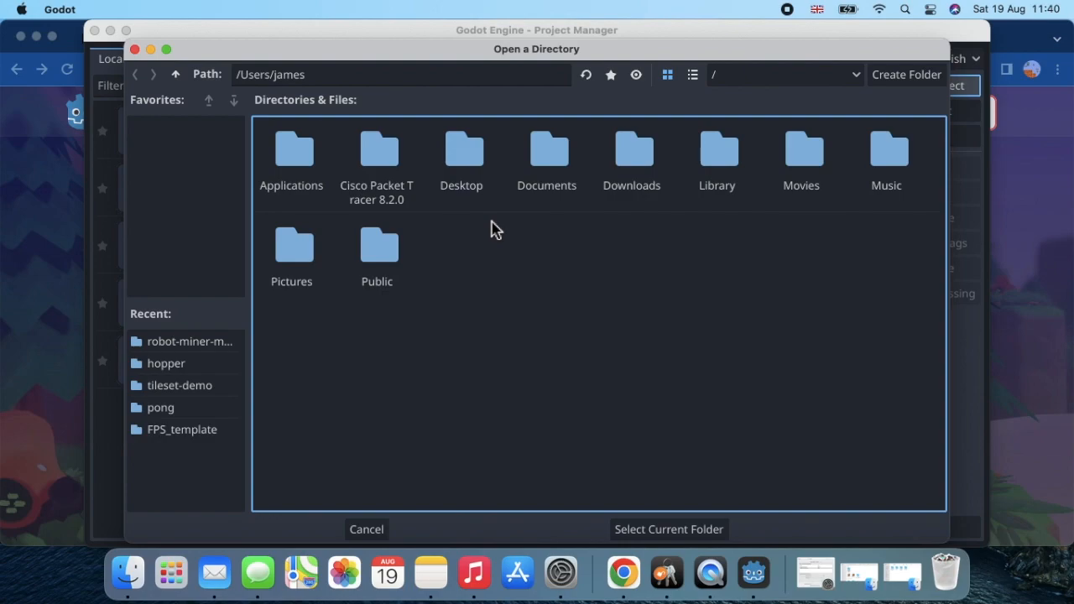
pyautogui.doubleClick(550, 155)
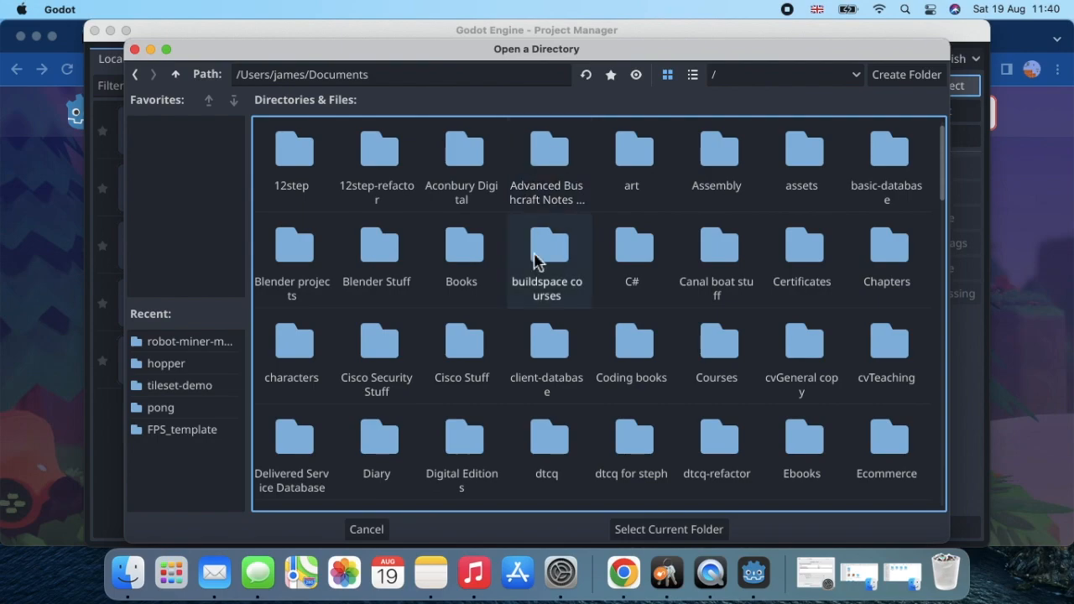
pyautogui.scroll(-5, 630, 354)
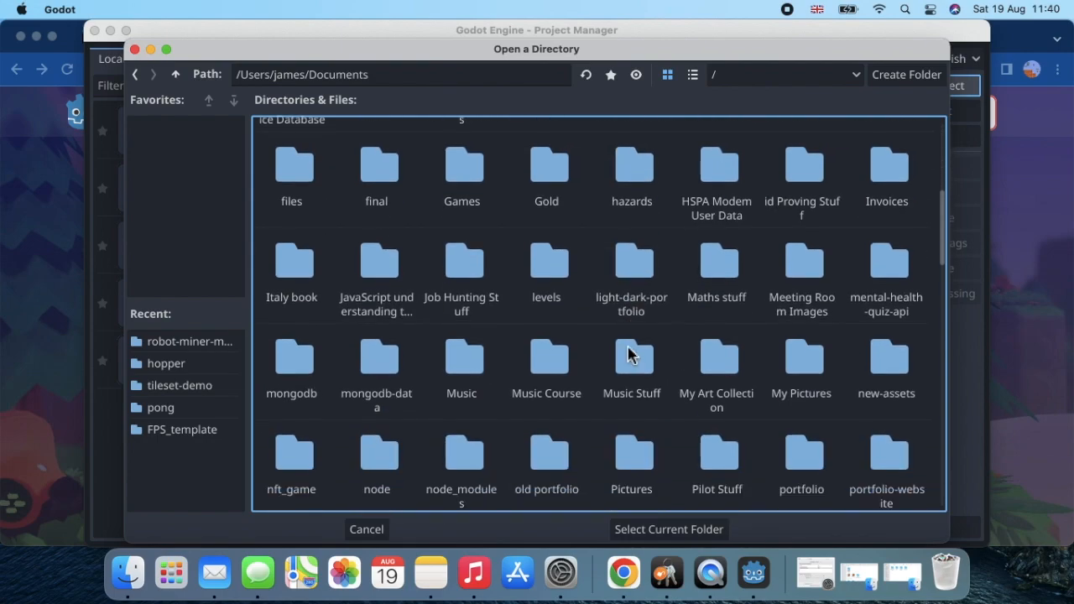
pyautogui.scroll(1, 630, 353)
pyautogui.doubleClick(480, 274)
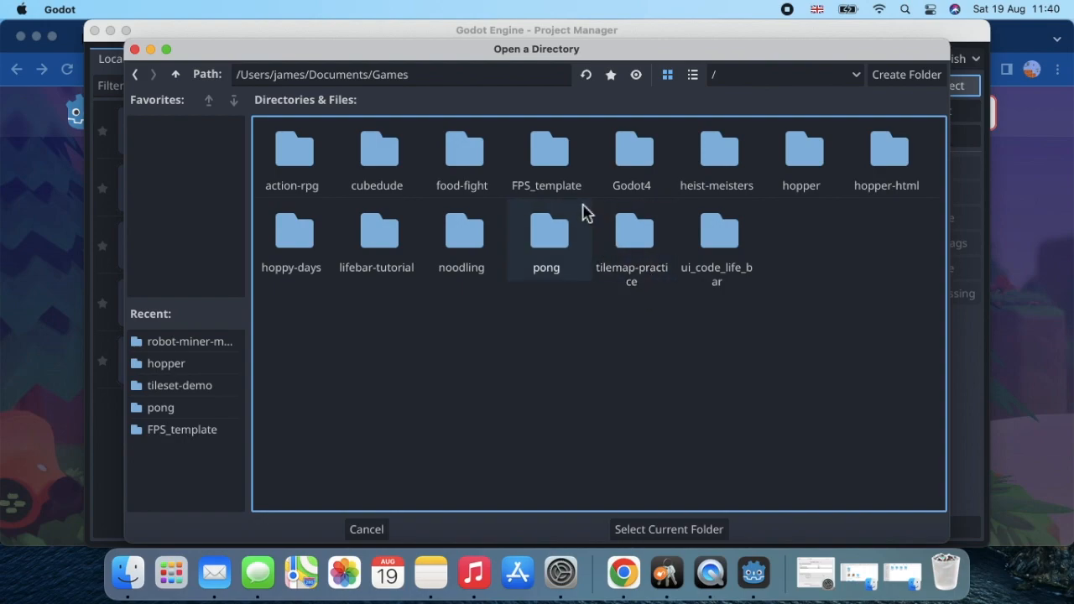
pyautogui.doubleClick(636, 160)
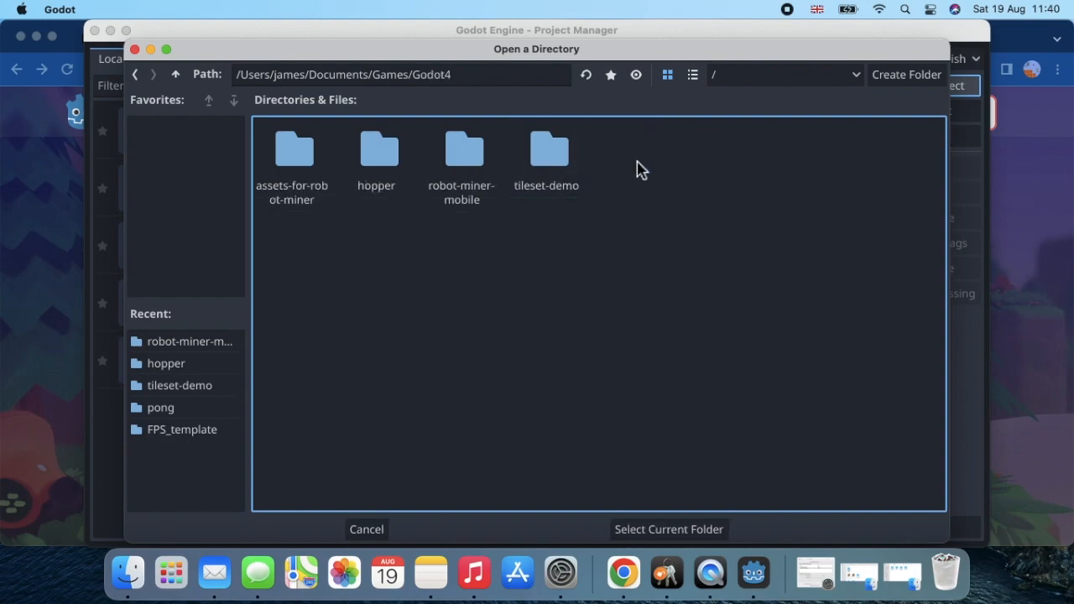
# Make a robot-miner folder in the Godot4 directory as the project path and create the project
pyautogui.click(905, 78)
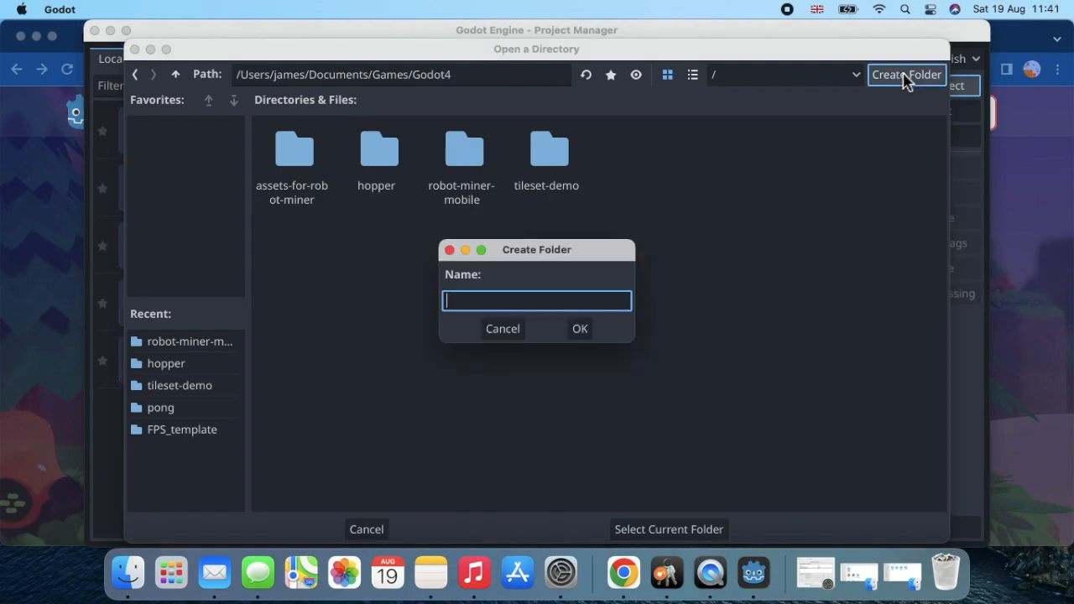
pyautogui.write('robot-miner')
pyautogui.click(580, 330)
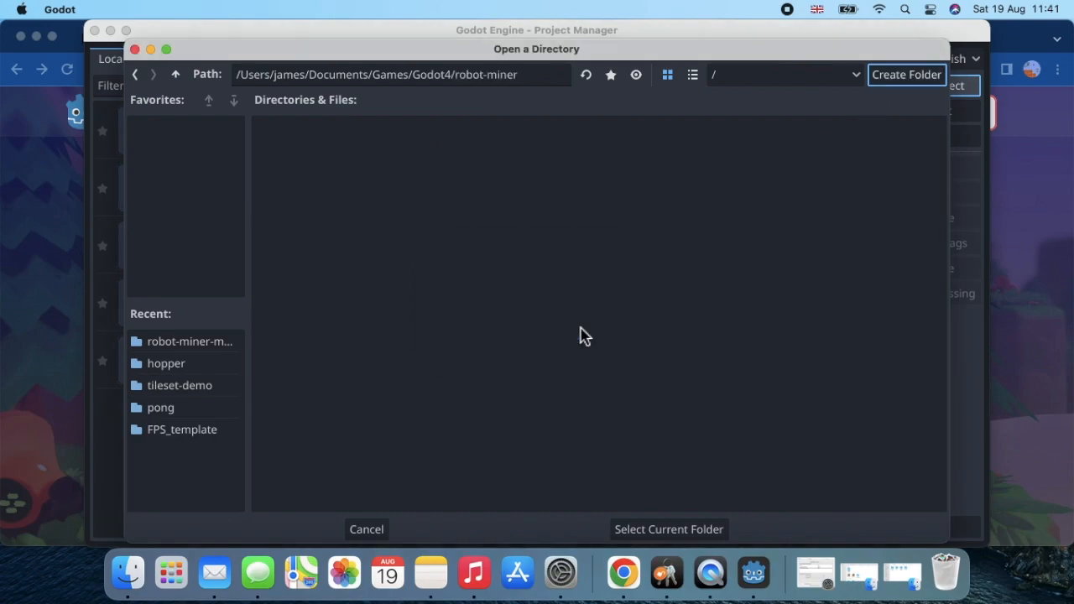
pyautogui.click(669, 530)
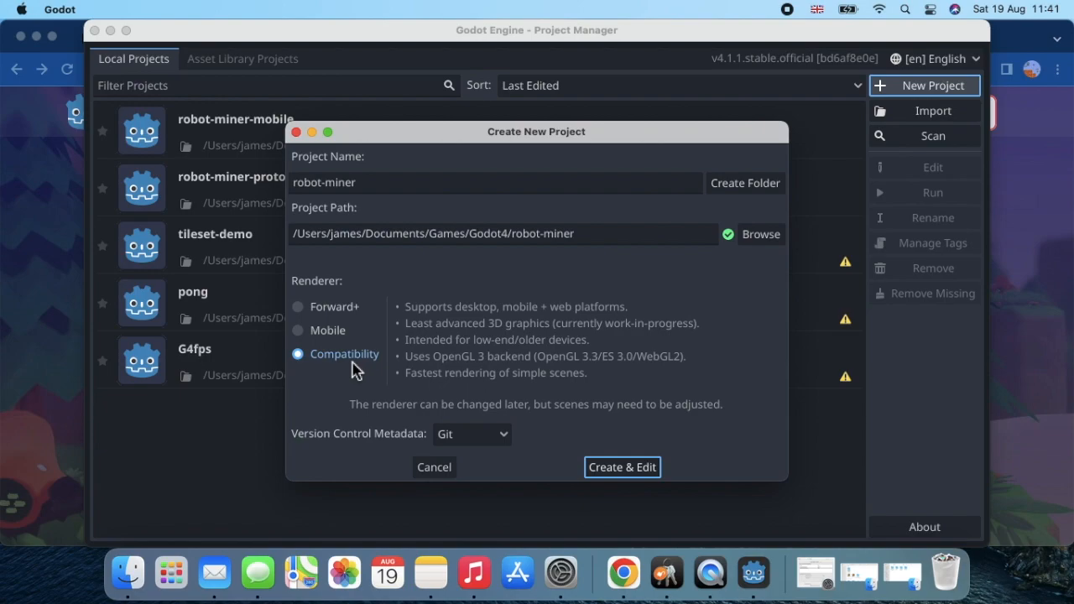
pyautogui.click(622, 470)
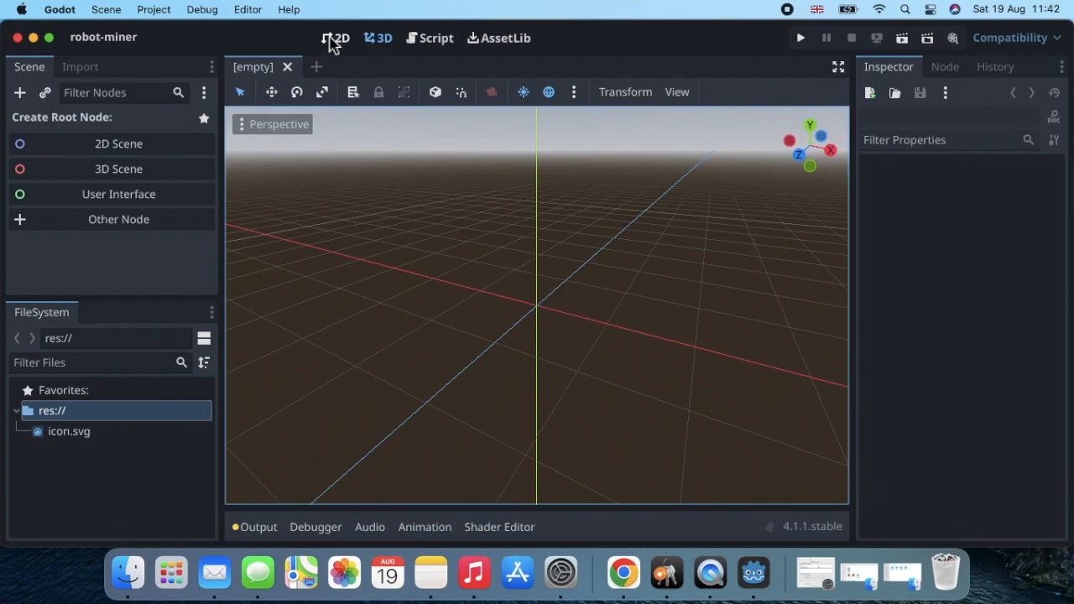
# Switch to the 2D workspace and open the project settings
pyautogui.click(334, 38)
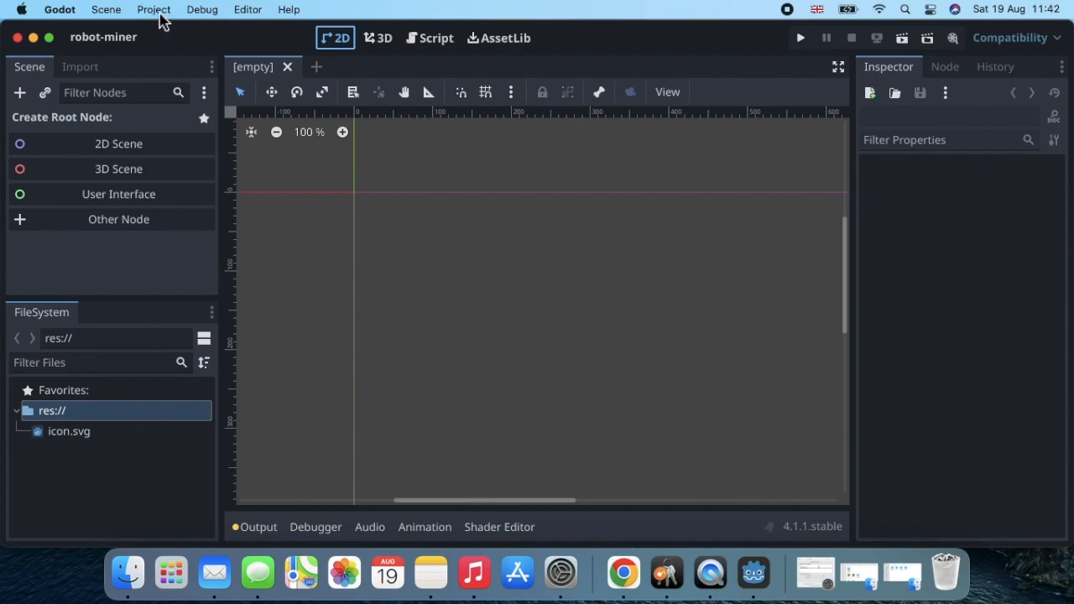
pyautogui.click(154, 10)
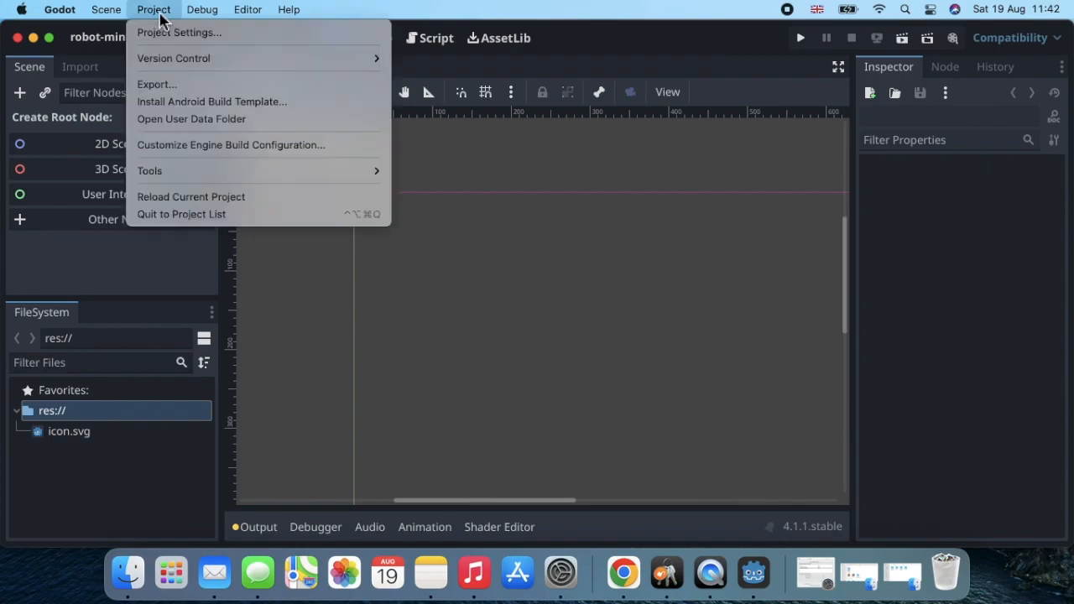
pyautogui.click(168, 32)
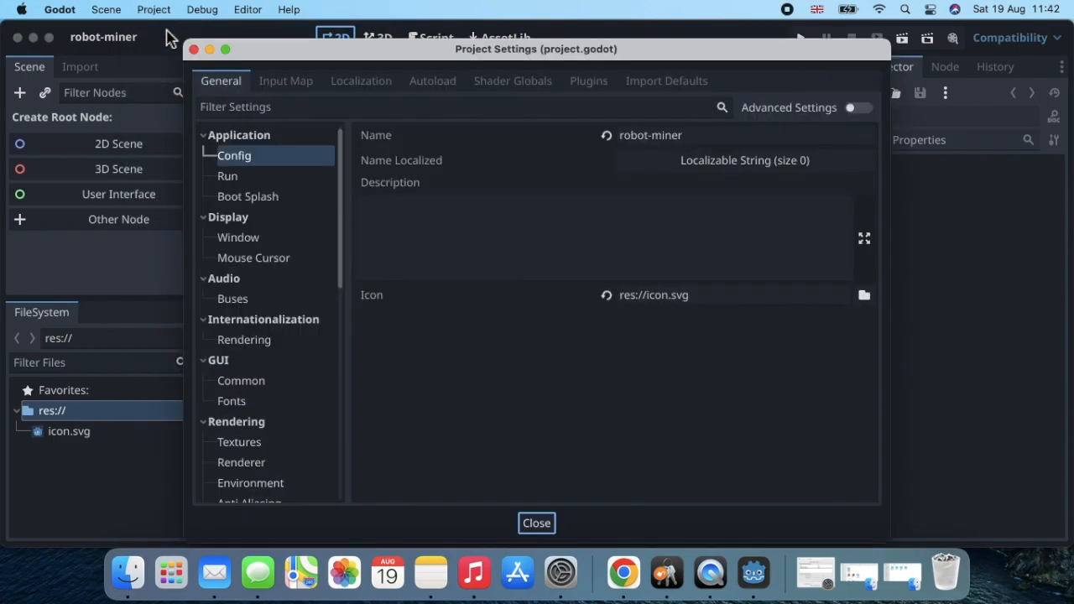
# Set the default texture filter for canvas textures to Nearest and close the project settings
pyautogui.scroll(-6, 260, 292)
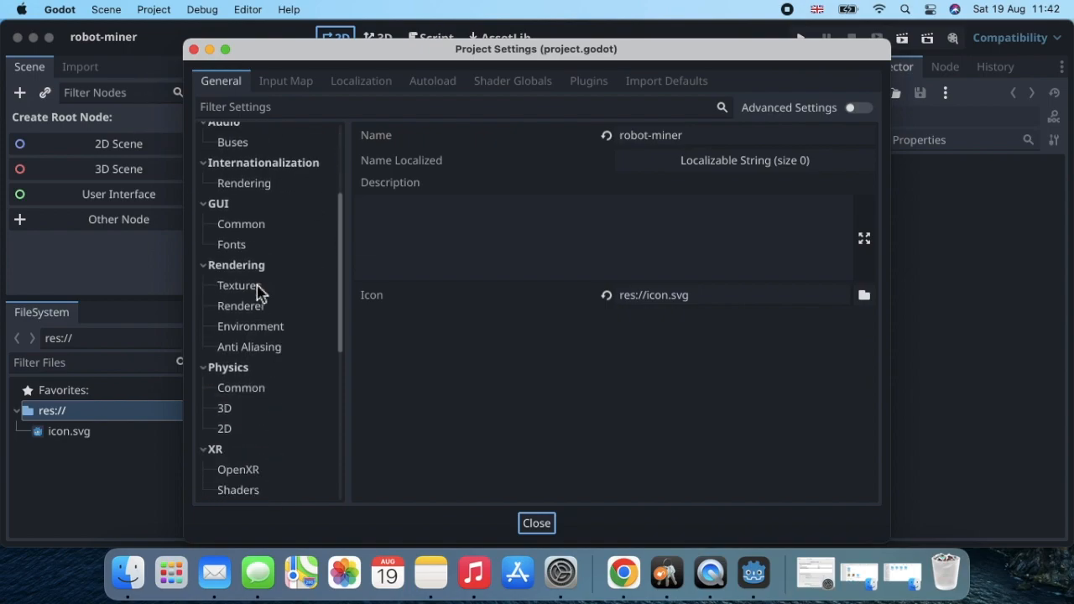
pyautogui.scroll(3, 257, 291)
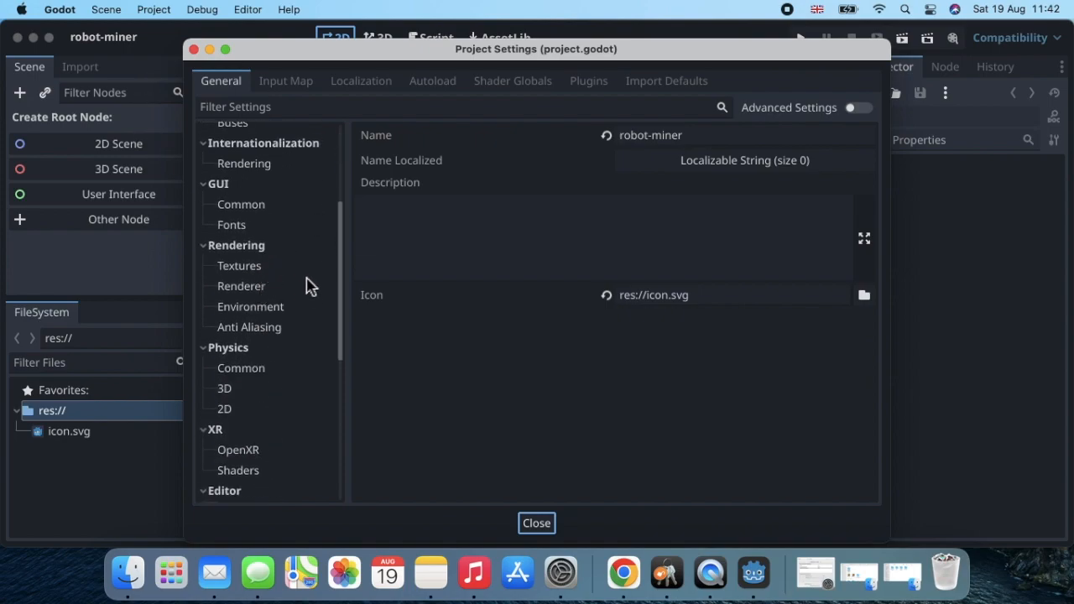
pyautogui.scroll(5, 310, 302)
pyautogui.scroll(-4, 310, 300)
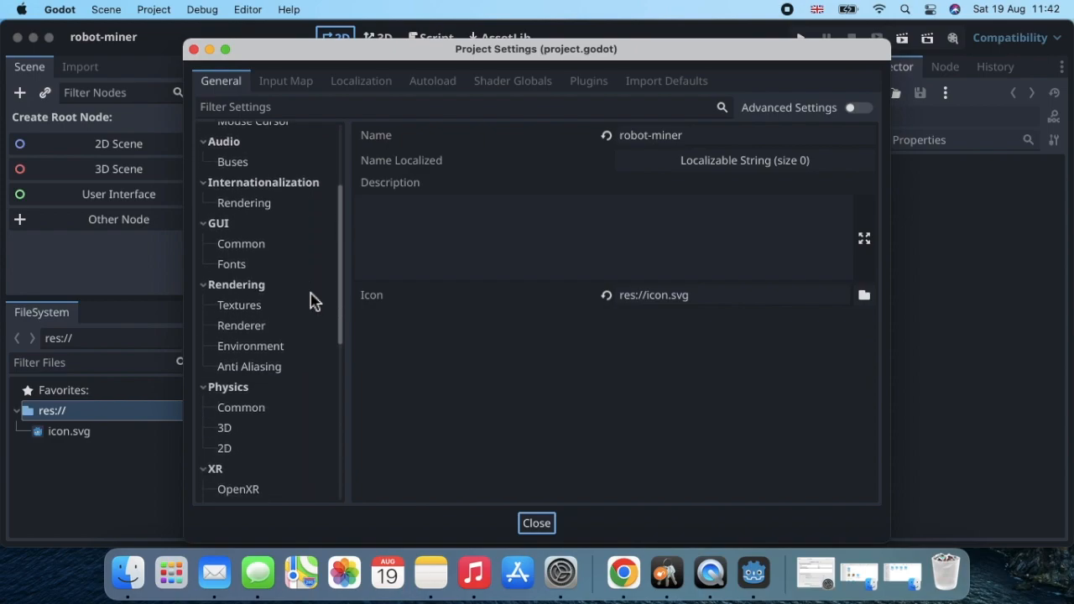
pyautogui.scroll(4, 309, 302)
pyautogui.scroll(-3, 310, 301)
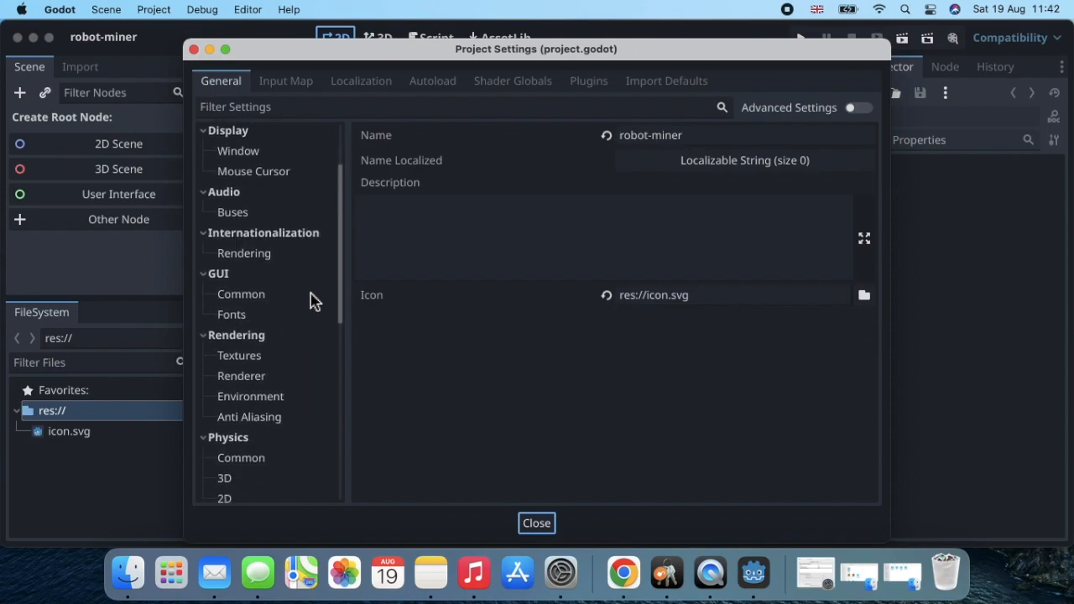
pyautogui.scroll(3, 312, 300)
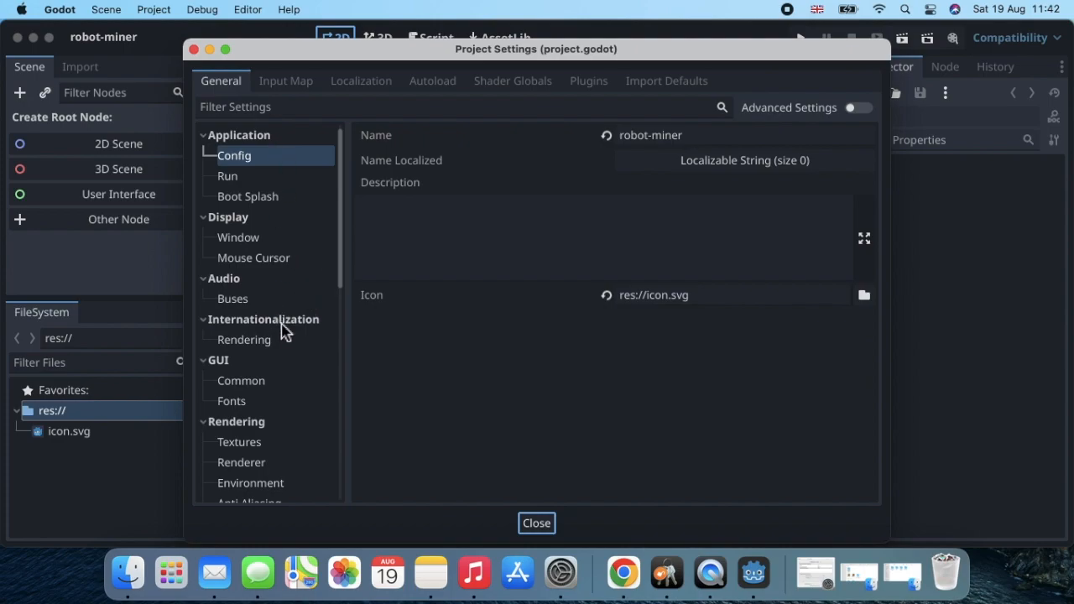
pyautogui.scroll(-5, 289, 344)
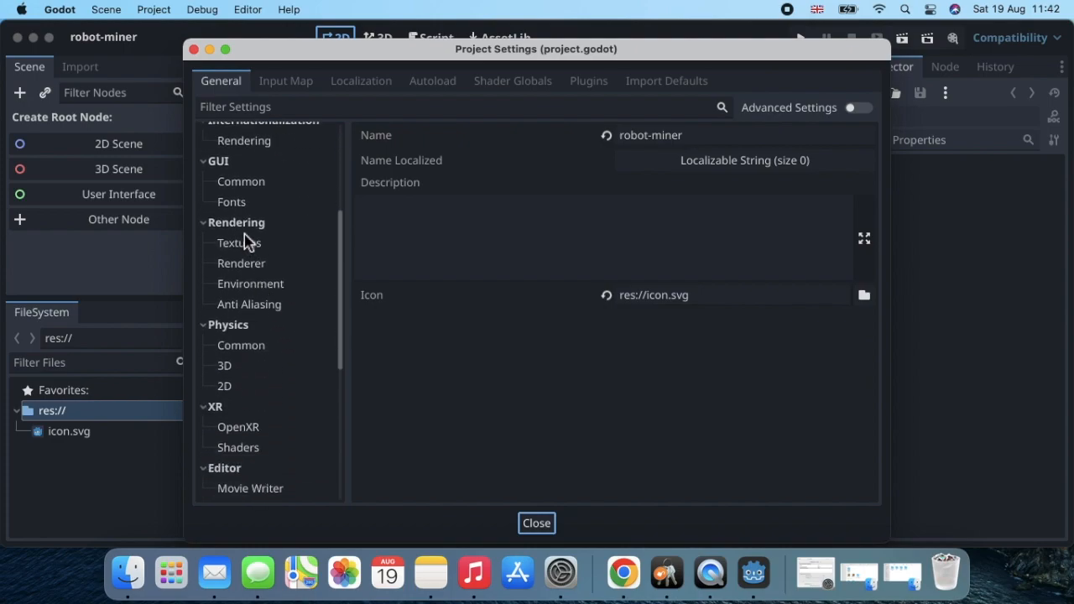
pyautogui.click(252, 250)
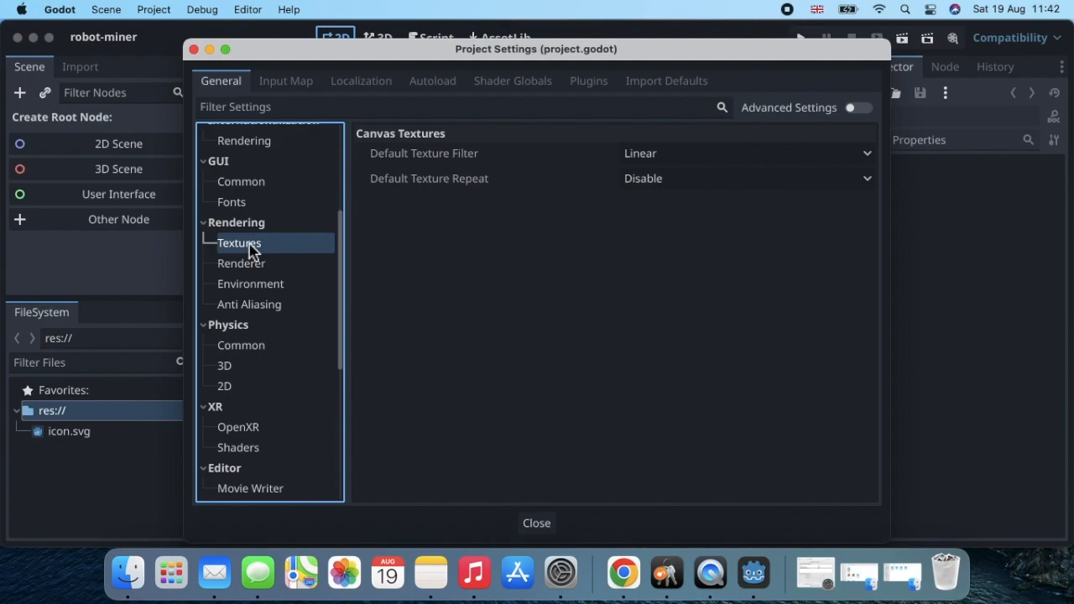
pyautogui.click(868, 158)
pyautogui.click(779, 180)
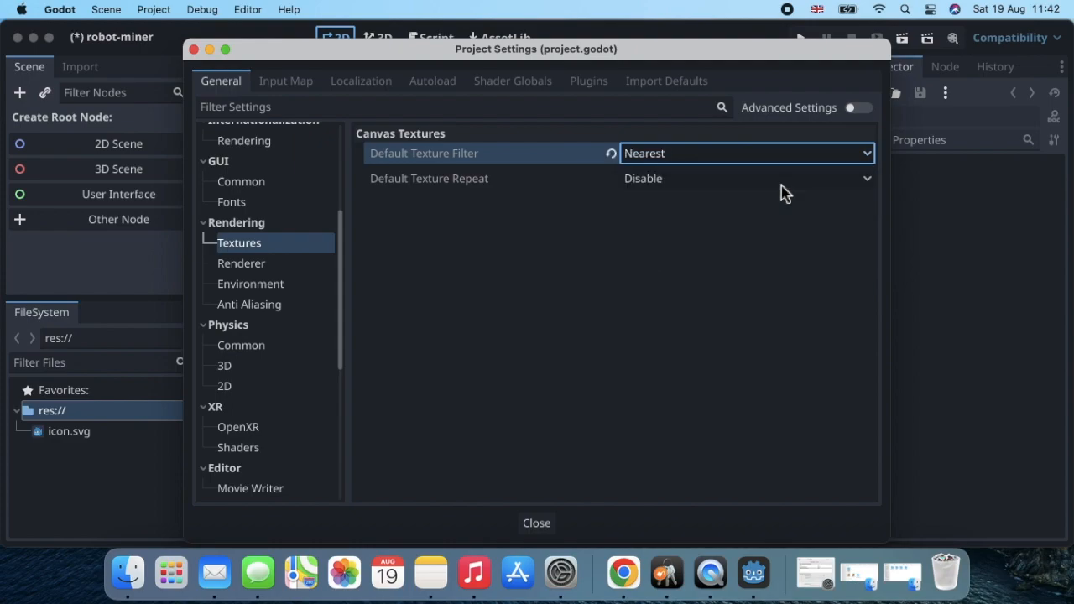
pyautogui.click(536, 523)
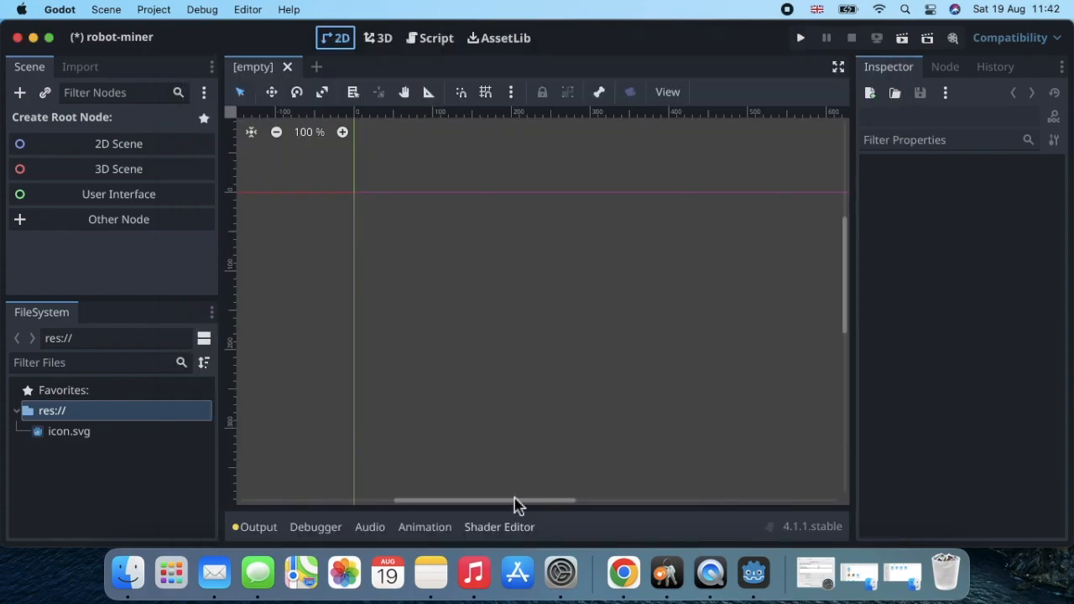
# Set the display window's viewport width to 640 and viewport height to 480 in the project settings
pyautogui.click(152, 14)
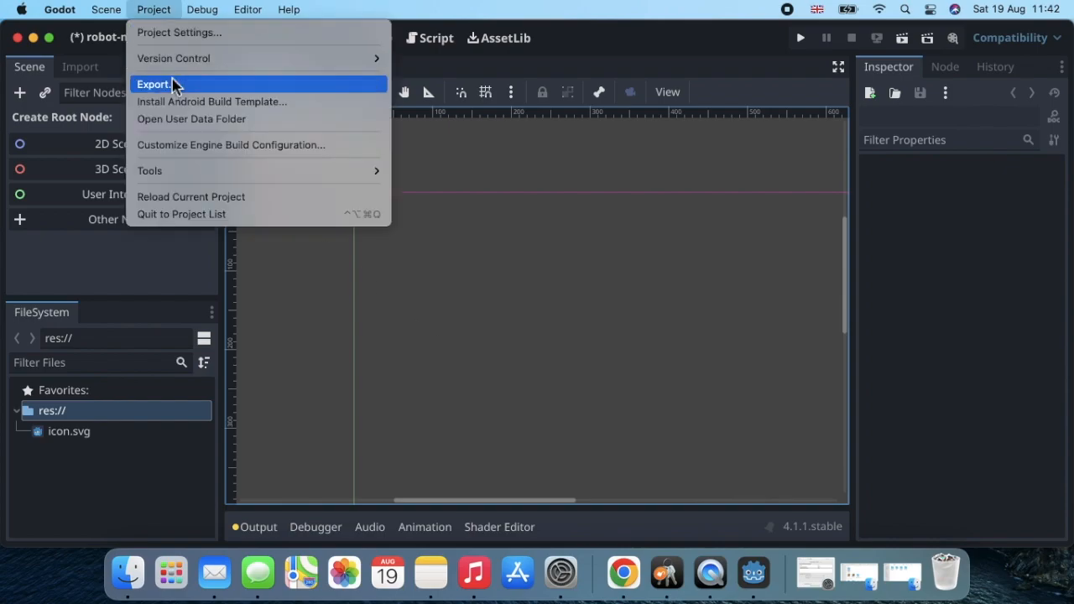
pyautogui.click(186, 33)
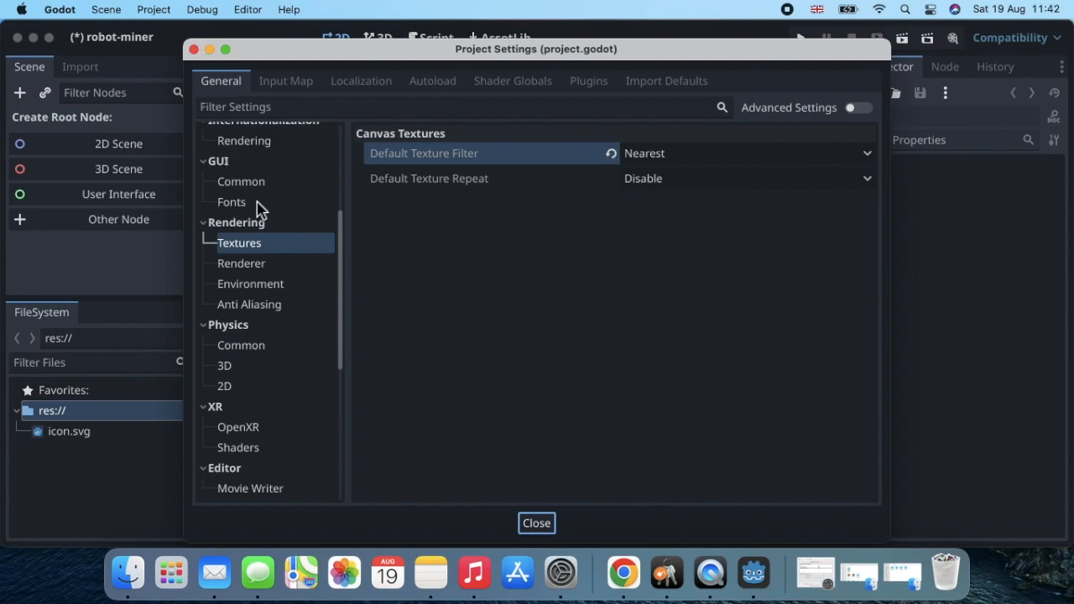
pyautogui.scroll(4, 259, 210)
pyautogui.scroll(3, 258, 210)
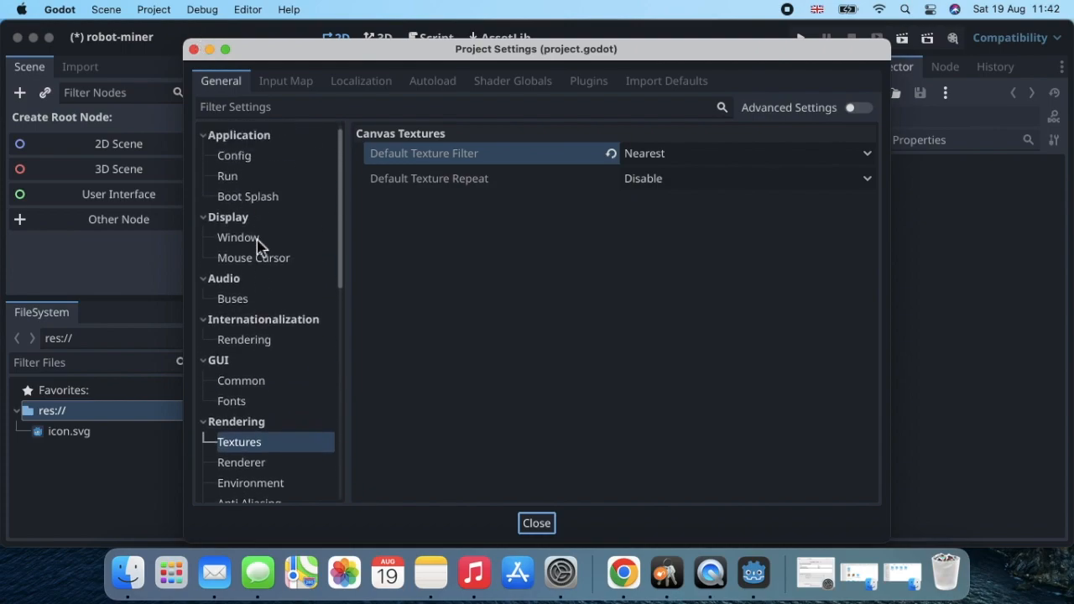
pyautogui.click(243, 238)
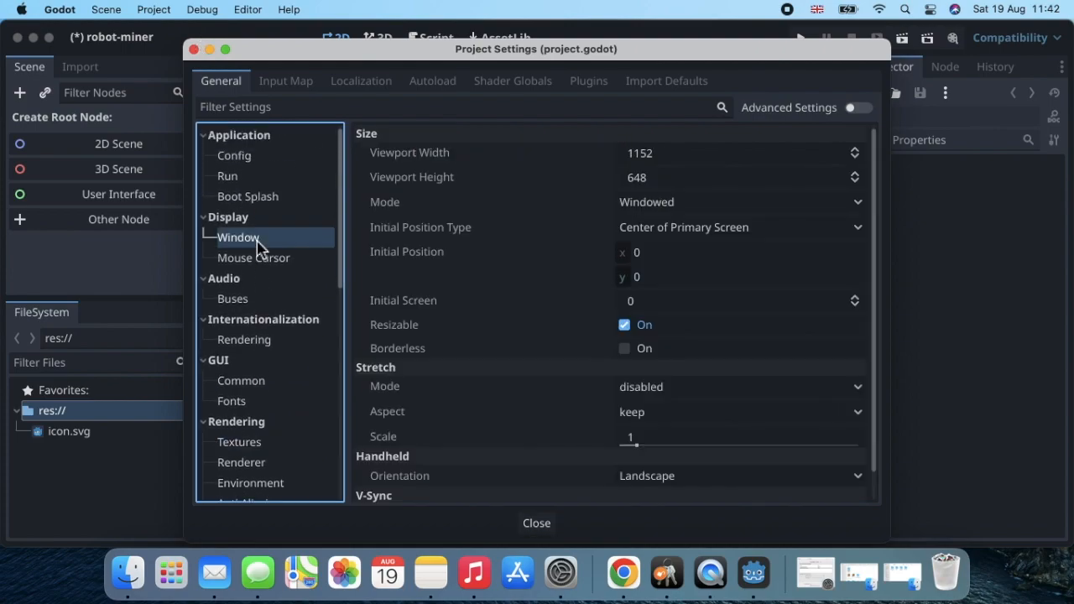
pyautogui.click(667, 166)
pyautogui.press('BackSpace')
pyautogui.write('64')
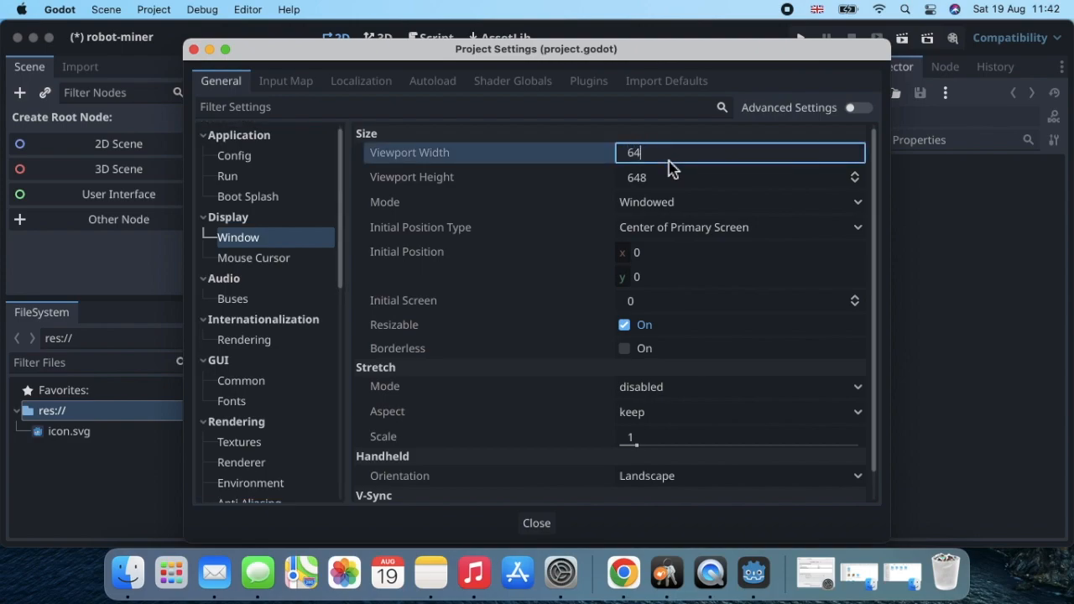
pyautogui.write('9')
pyautogui.press('BackSpace')
pyautogui.write('0')
pyautogui.click(672, 179)
pyautogui.write('480')
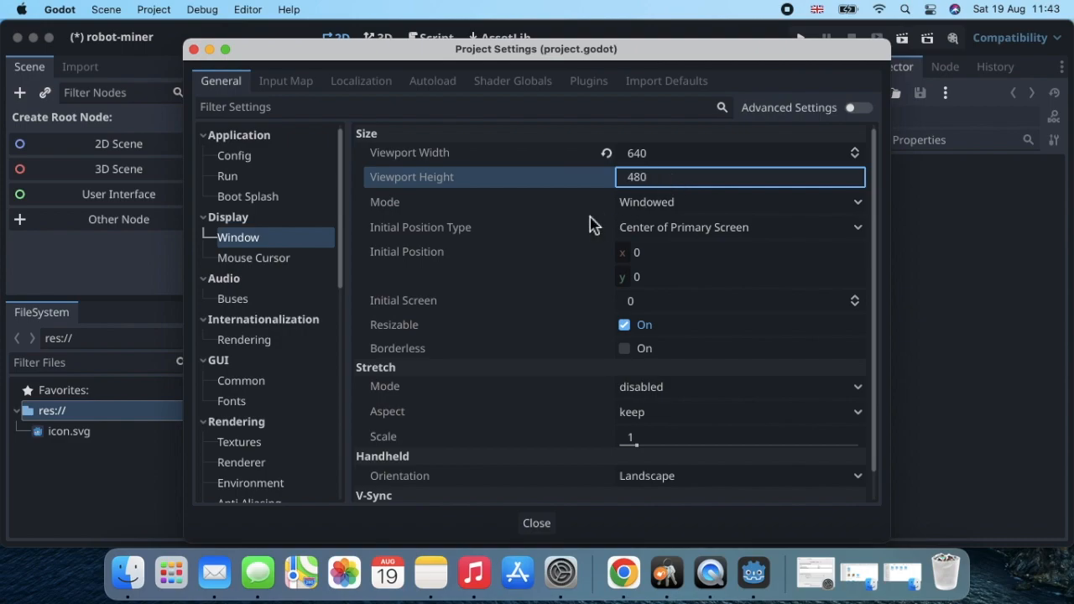
# Set the rendering environment's default clear color to hex 8eaaea and close the project settings
pyautogui.moveTo(590, 225)
pyautogui.scroll(-5, 302, 315)
pyautogui.scroll(-8, 302, 315)
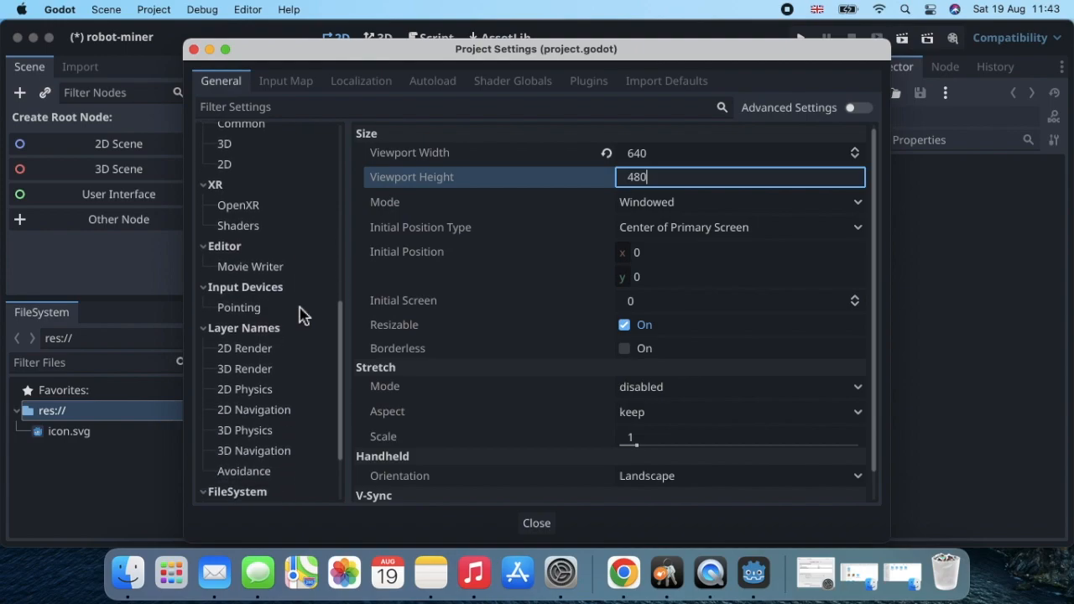
pyautogui.scroll(8, 302, 315)
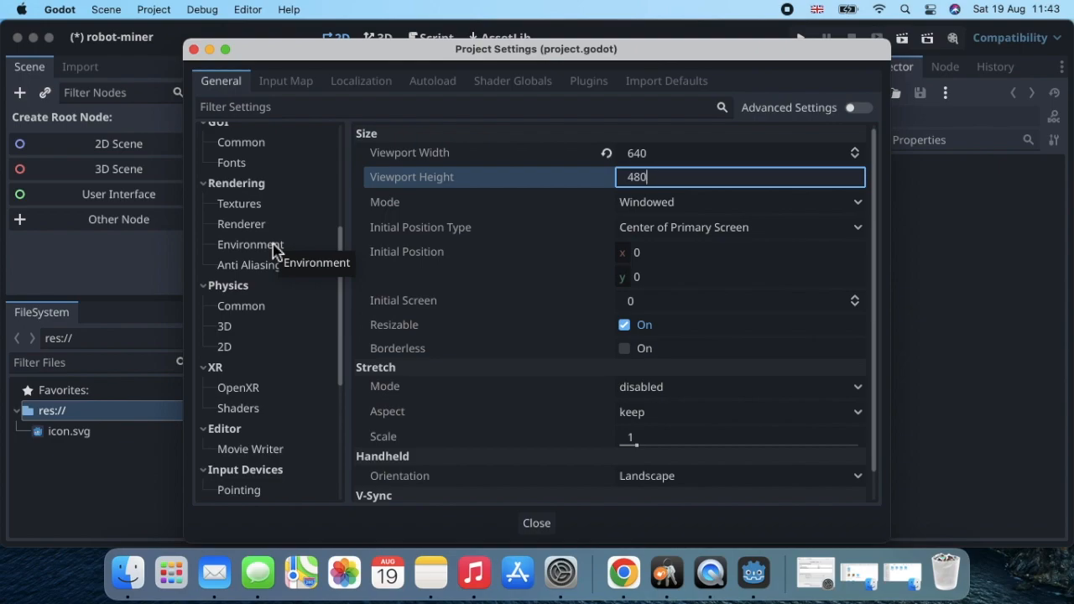
pyautogui.click(274, 247)
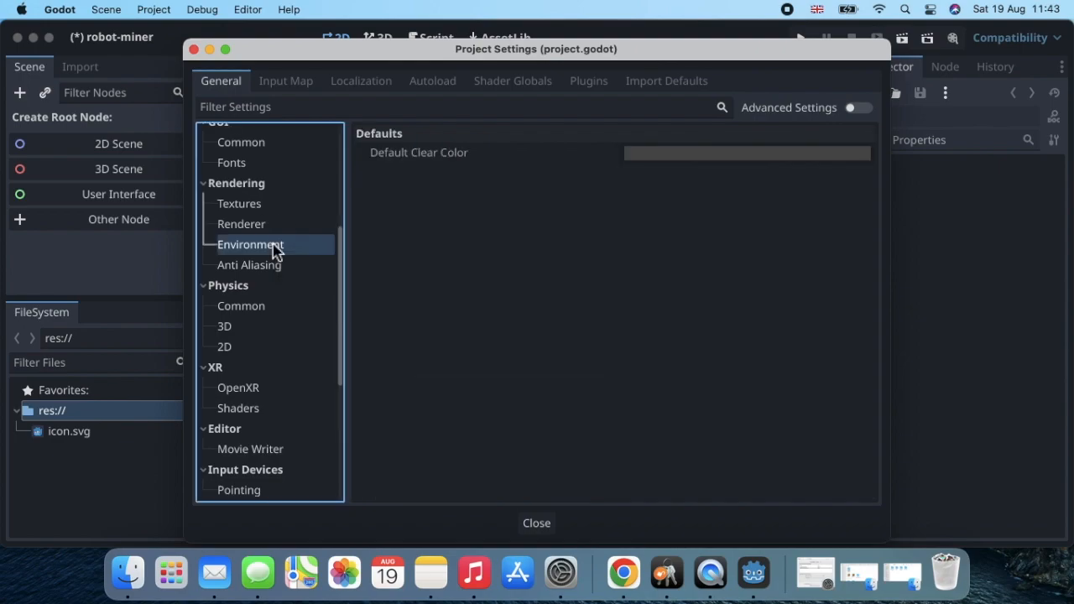
pyautogui.click(686, 161)
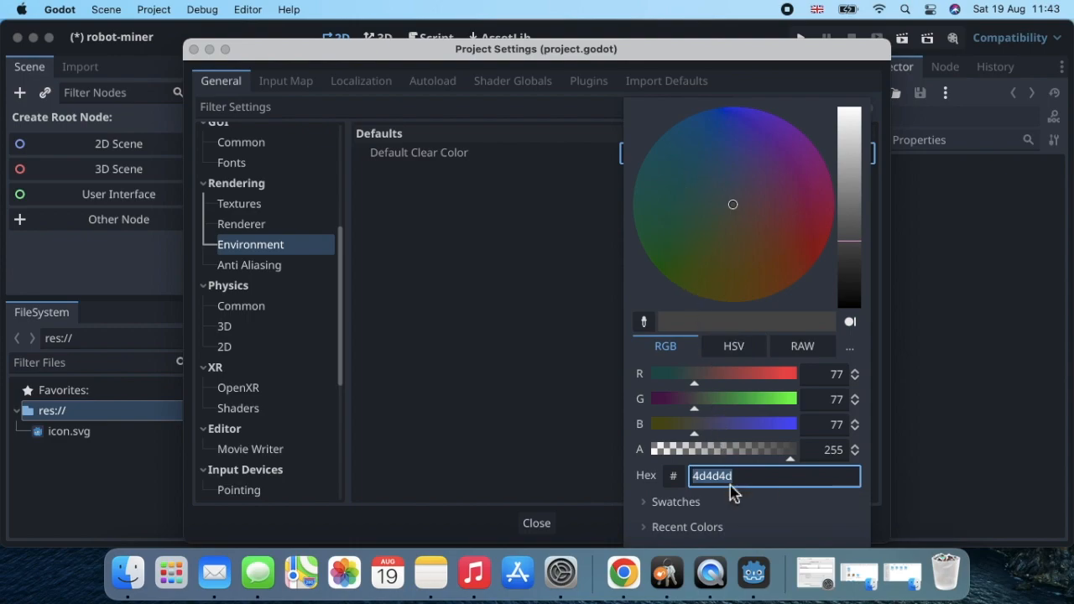
pyautogui.write('8eaaes')
pyautogui.press('BackSpace')
pyautogui.write('a')
pyautogui.press('Return')
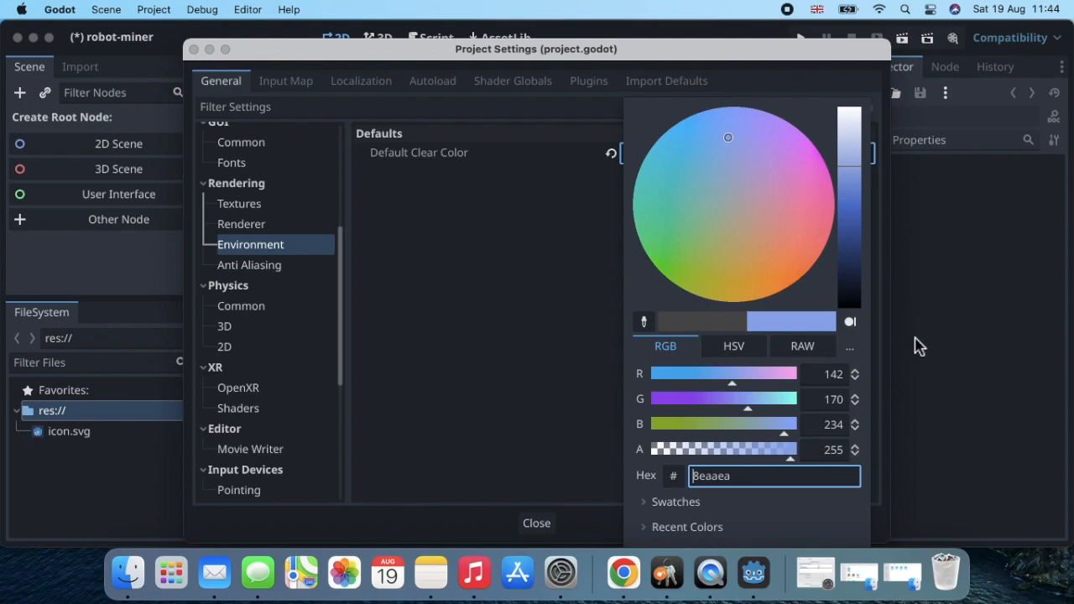
pyautogui.click(527, 312)
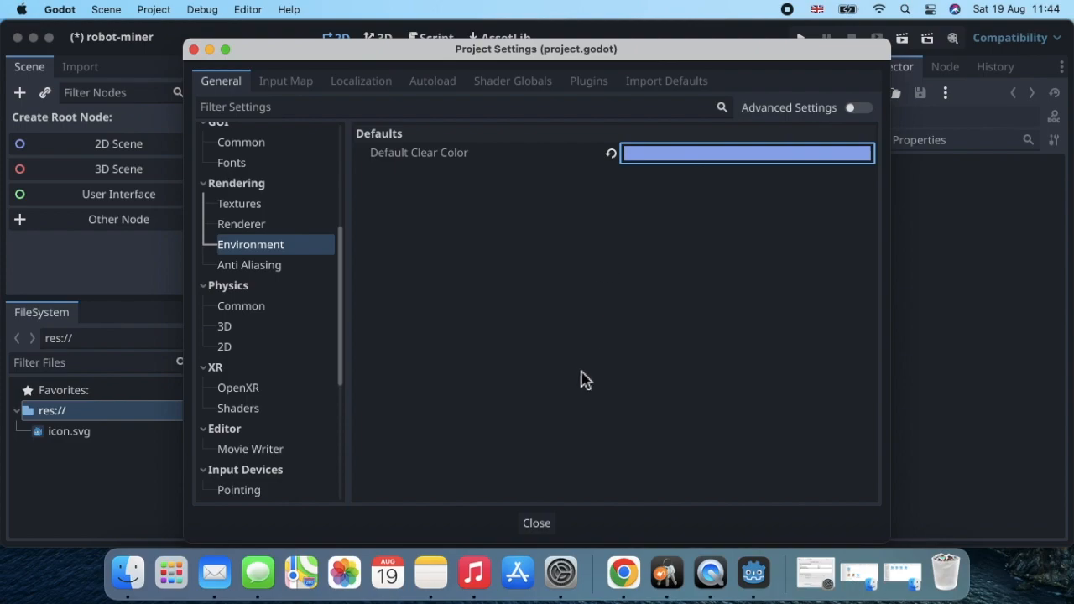
pyautogui.click(539, 524)
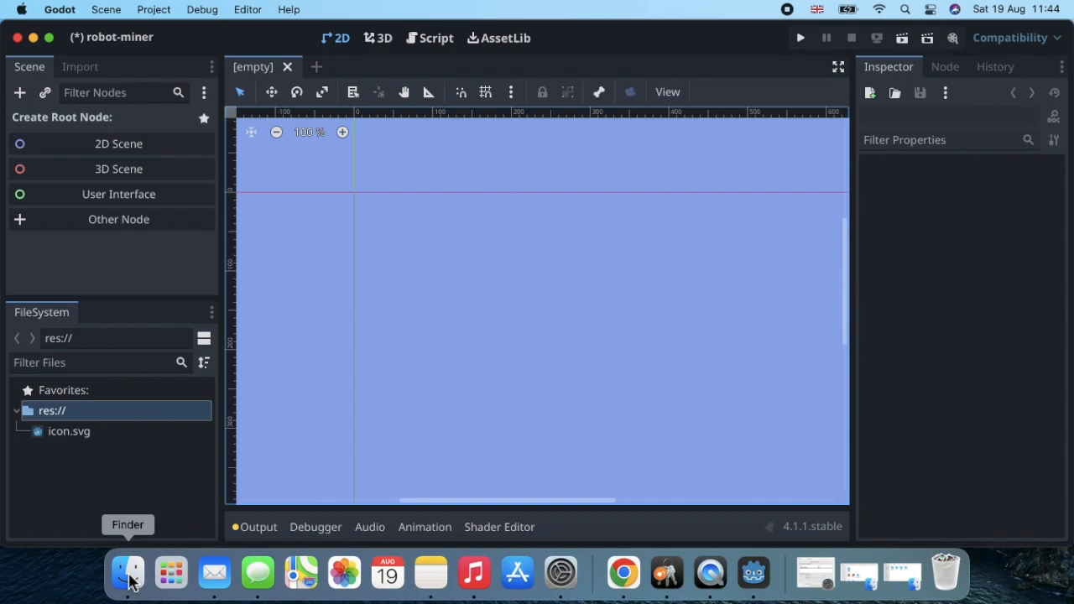
# Switch to Finder, open the robot-miner project folder and move its window clear of the Godot file list
pyautogui.click(128, 575)
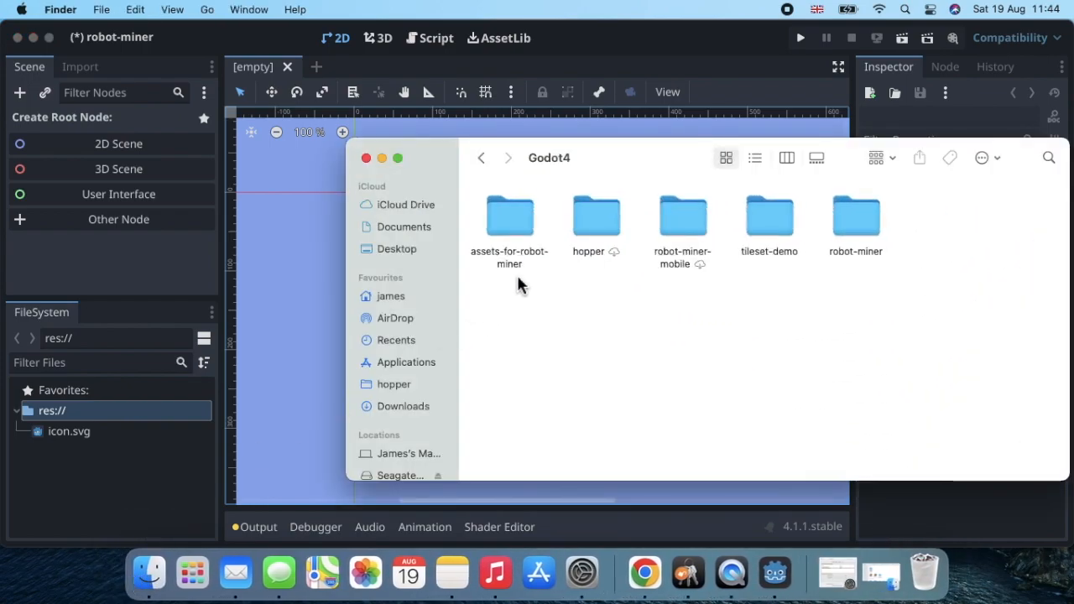
pyautogui.doubleClick(858, 219)
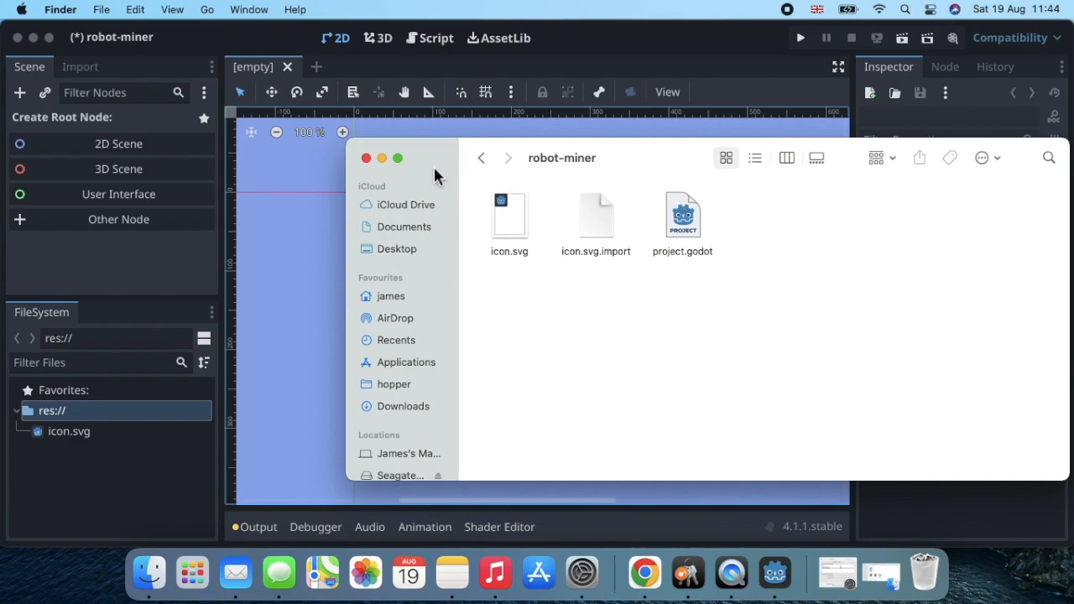
pyautogui.moveTo(434, 174); pyautogui.dragTo(219, 56)
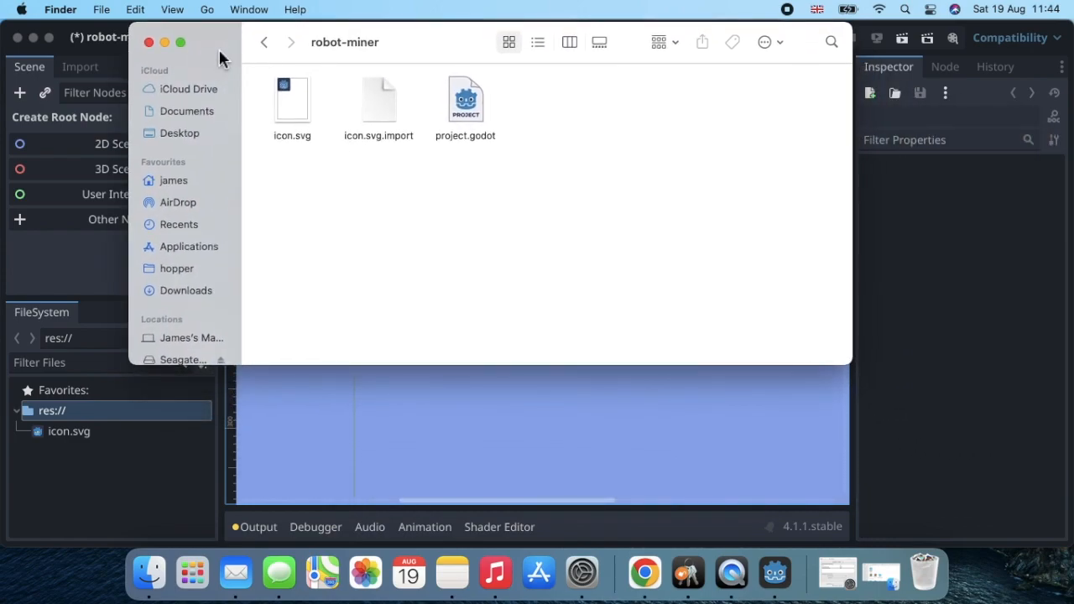
# Create a new folder named assets inside the robot-miner project folder
pyautogui.click(109, 13)
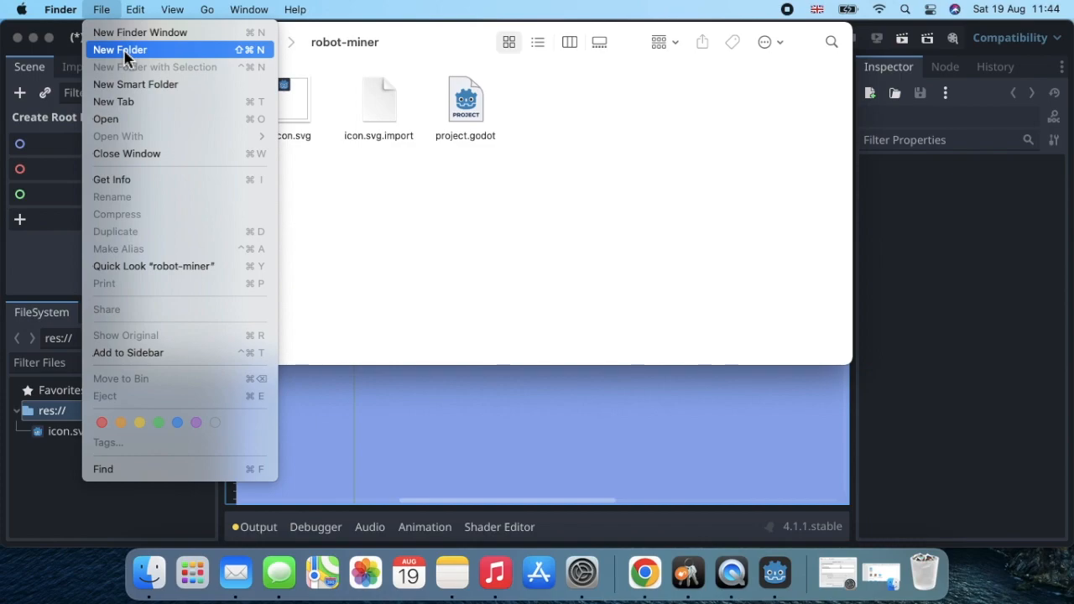
pyautogui.click(125, 51)
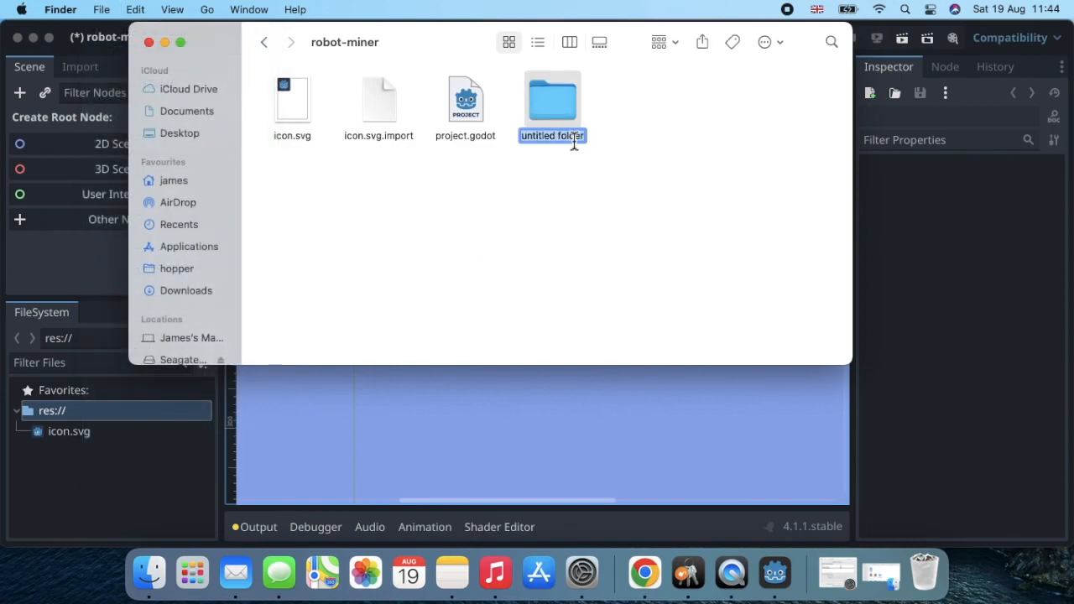
pyautogui.write('asst')
pyautogui.press('BackSpace')
pyautogui.write('ets')
pyautogui.click(587, 235)
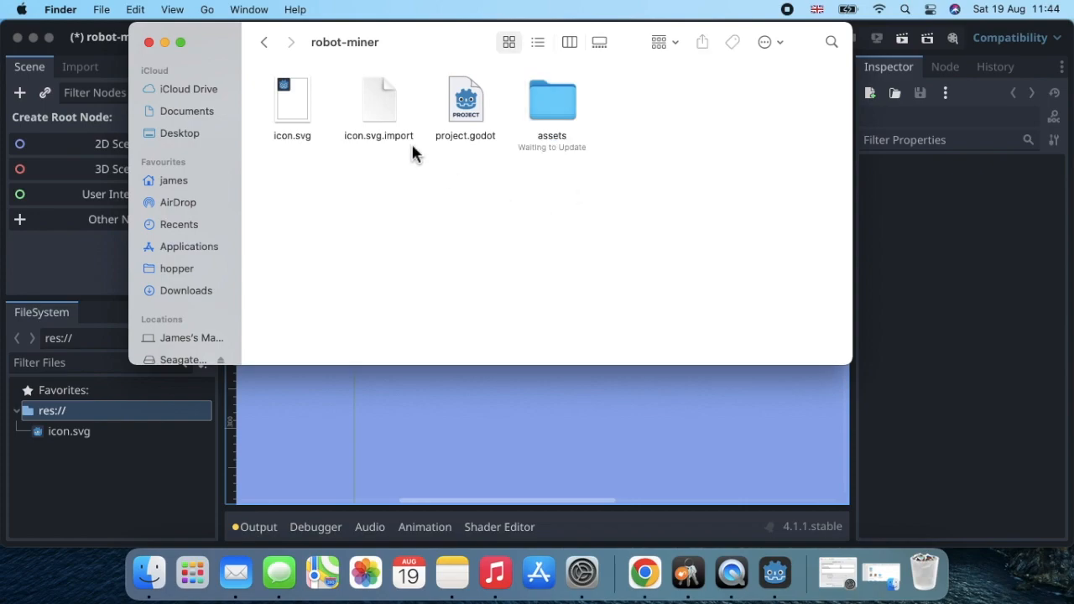
# Create a new folder named characters alongside the assets folder in robot-miner
pyautogui.click(104, 10)
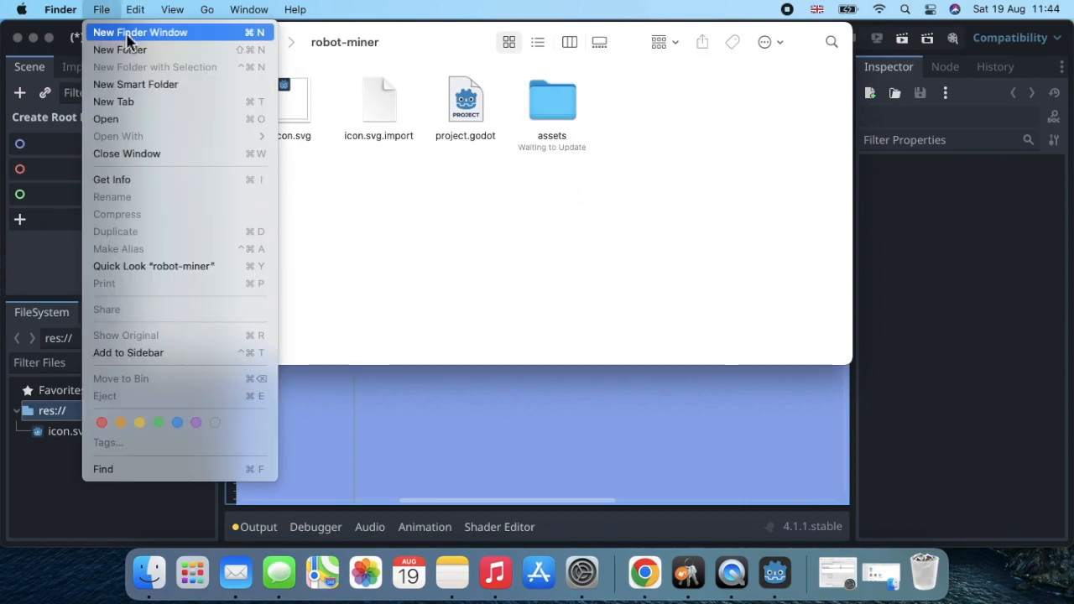
pyautogui.click(132, 51)
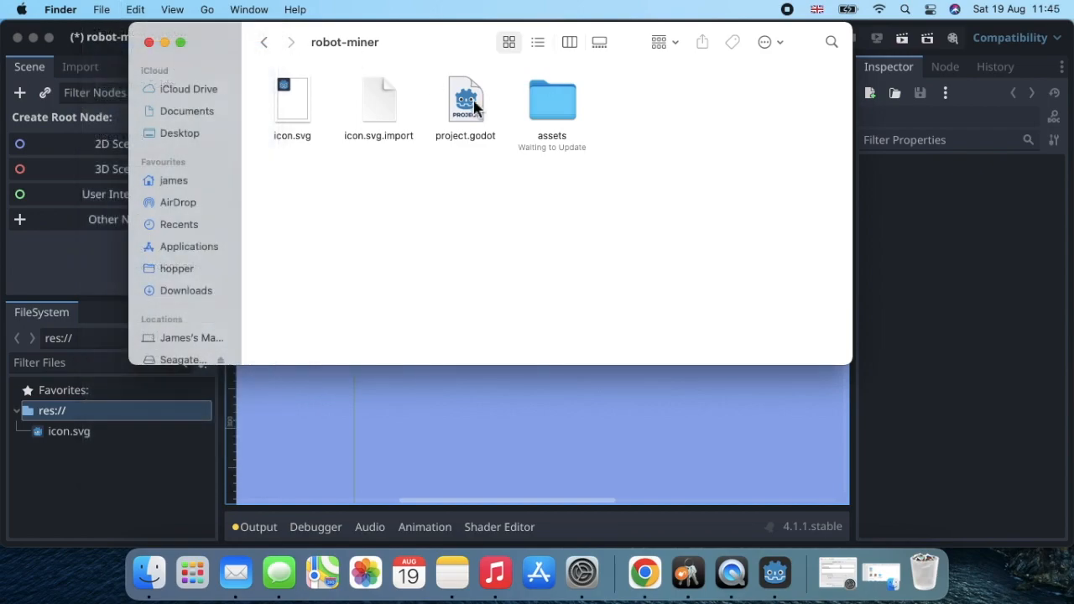
pyautogui.press('BackSpace')
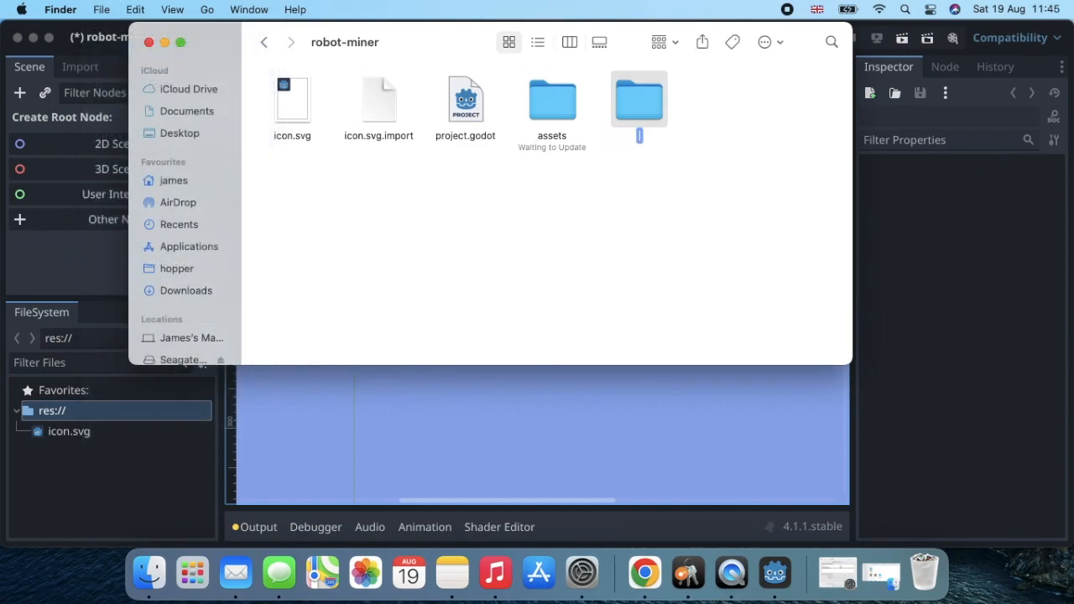
pyautogui.write('characters')
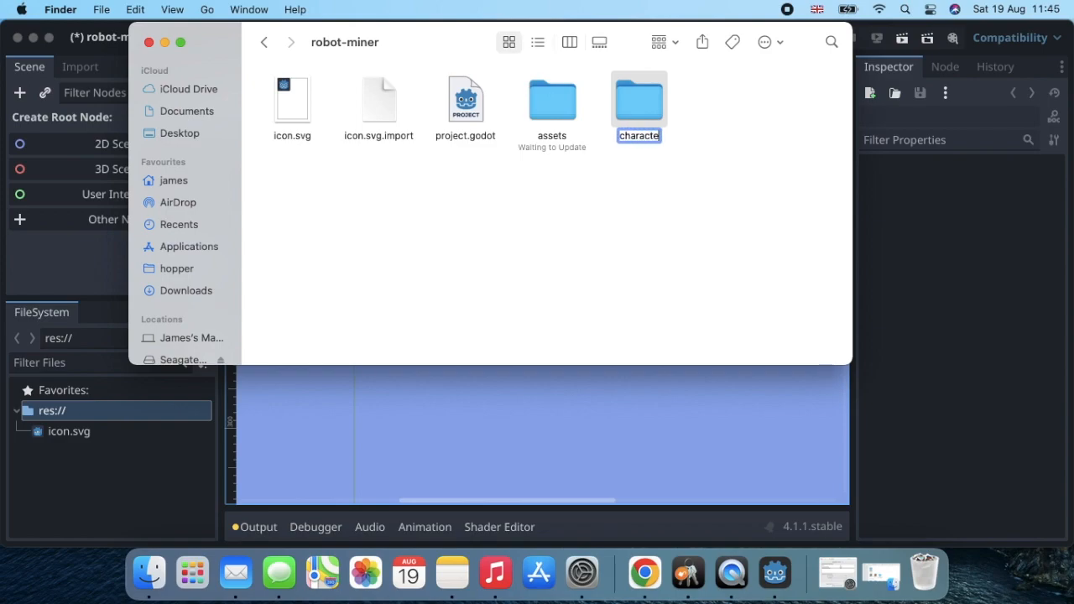
pyautogui.click(722, 115)
# Create a new folder named hazards in the robot-miner project folder
pyautogui.click(103, 12)
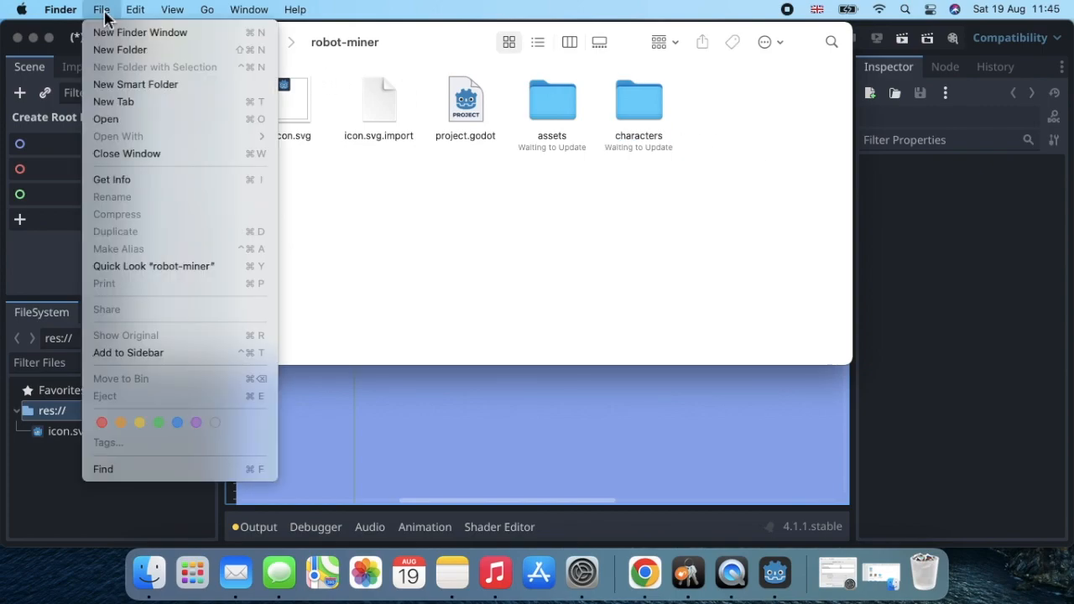
pyautogui.click(126, 49)
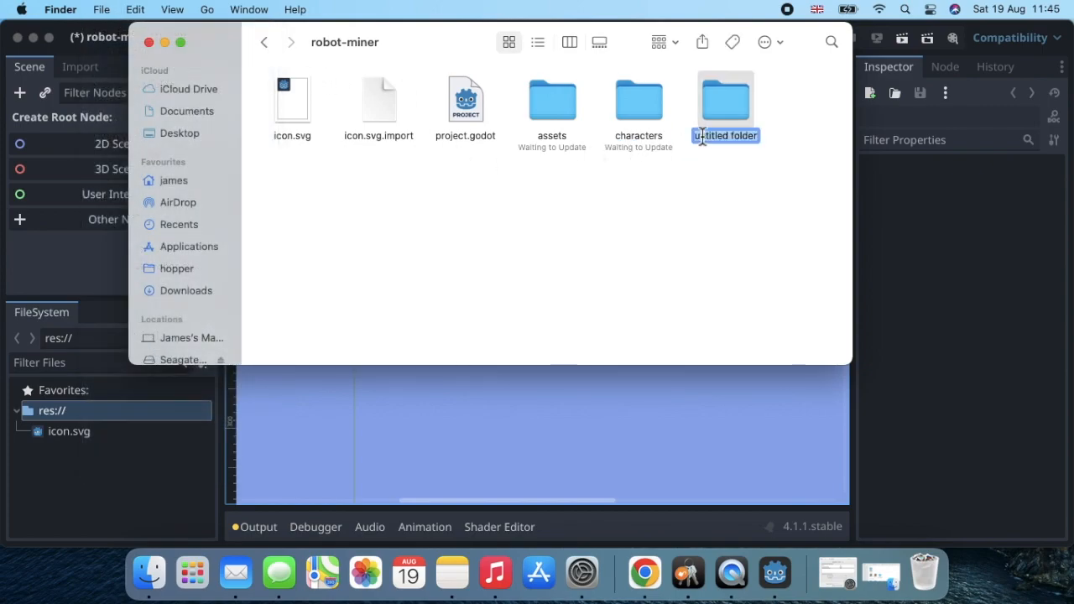
pyautogui.press('BackSpace')
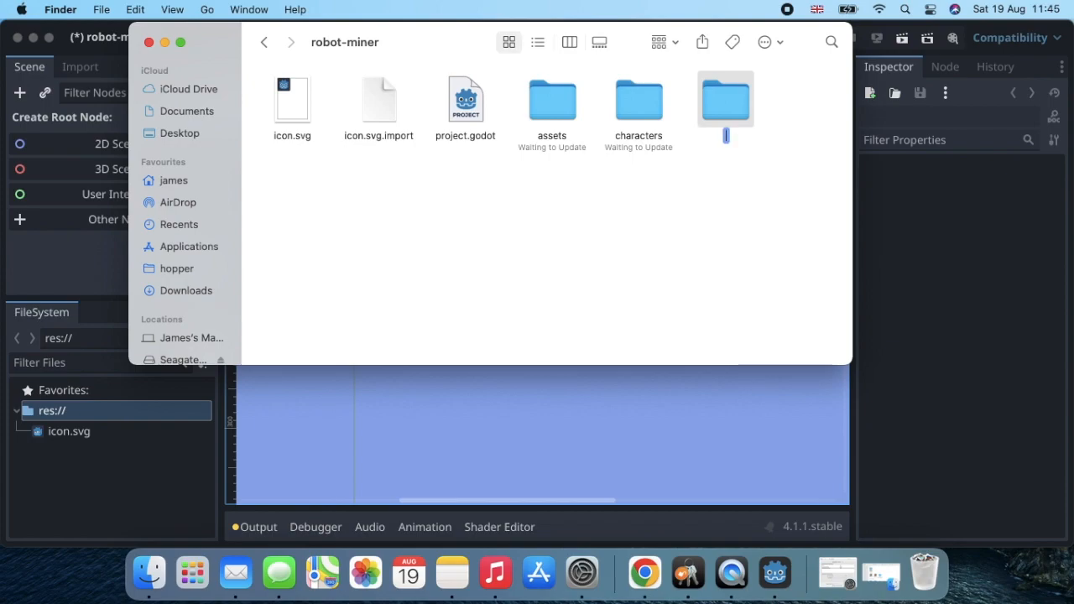
pyautogui.write('hazards')
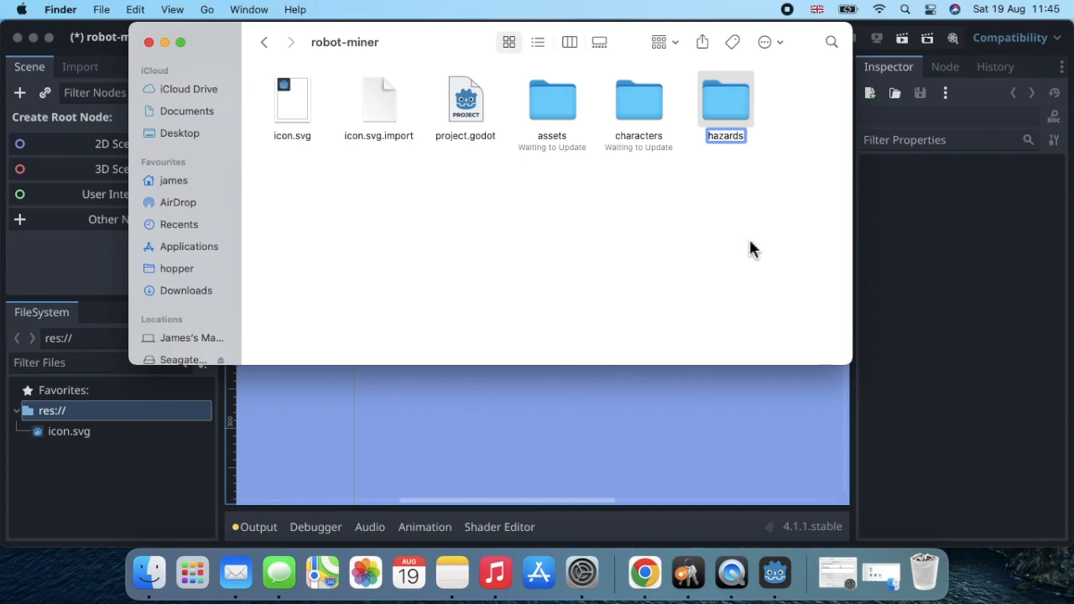
pyautogui.click(744, 245)
# Add a new folder named props to the robot-miner project folder
pyautogui.click(102, 10)
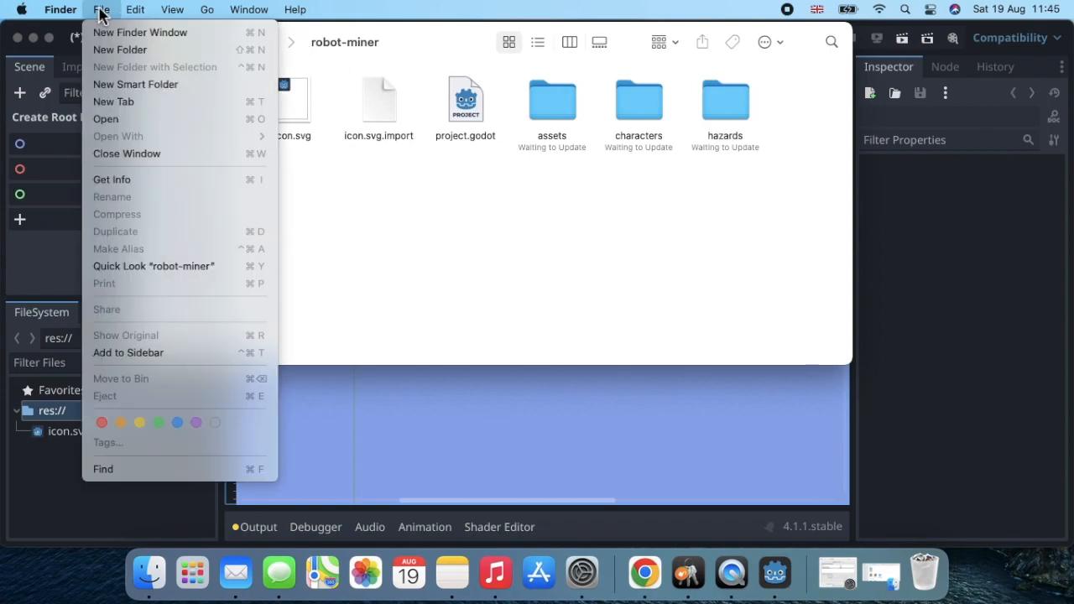
pyautogui.click(126, 50)
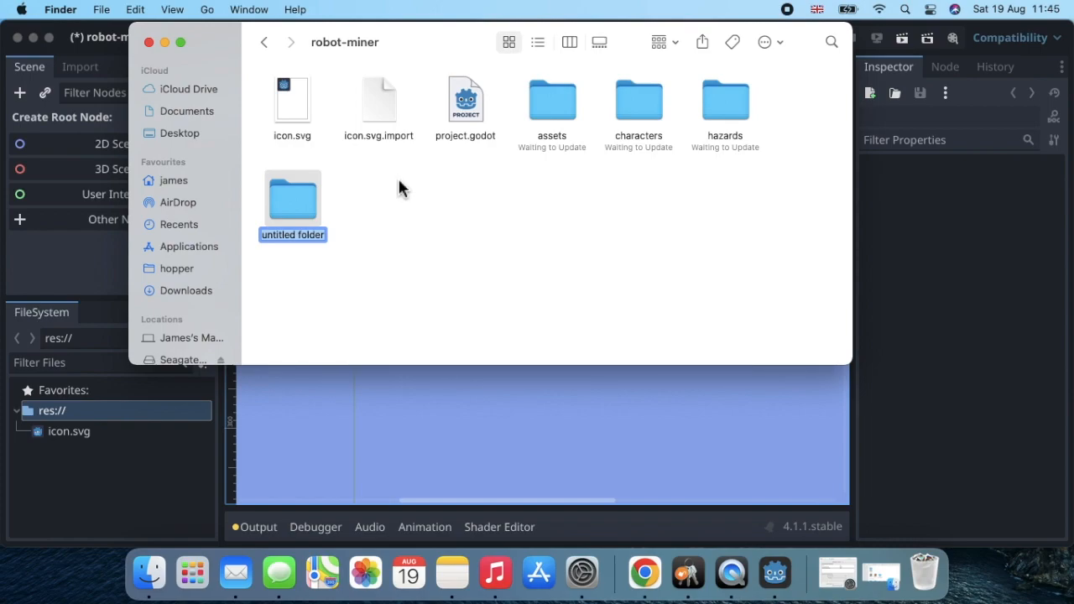
pyautogui.write('p')
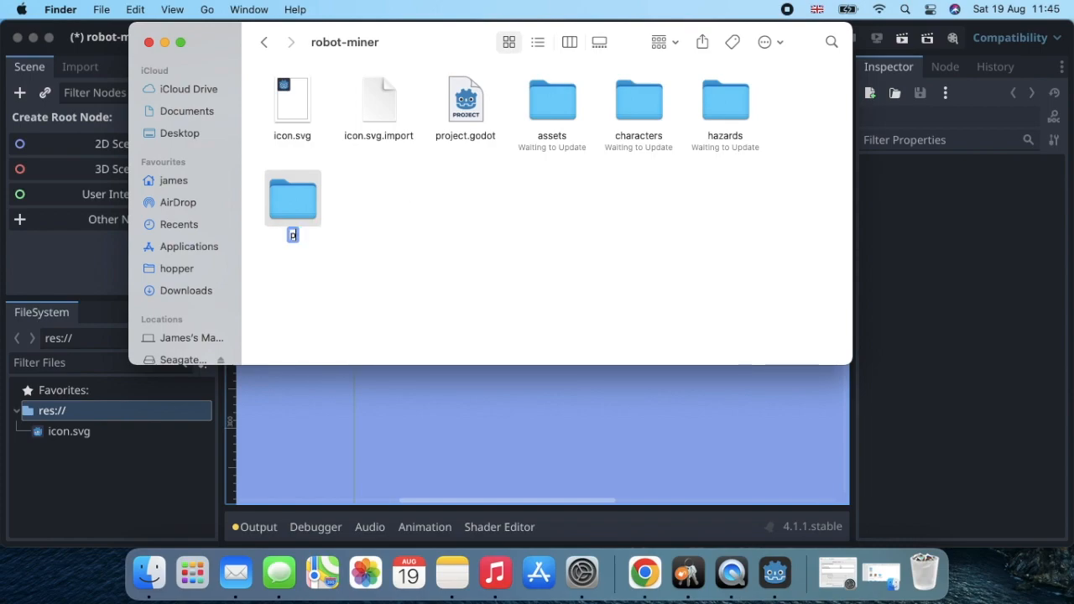
pyautogui.write('rops')
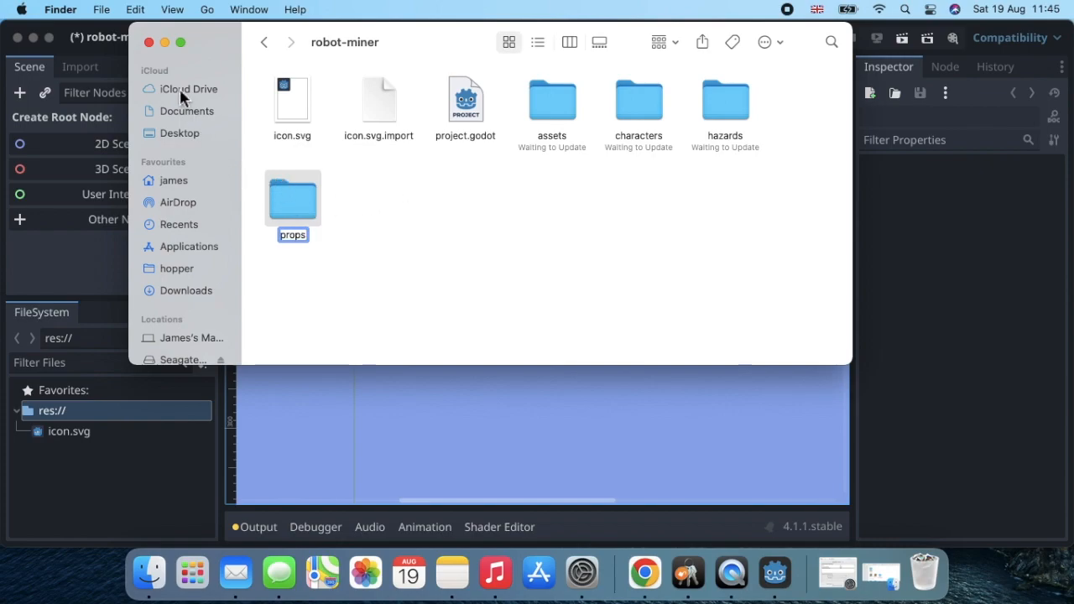
# Add a new folder named levels to the robot-miner project folder
pyautogui.click(120, 12)
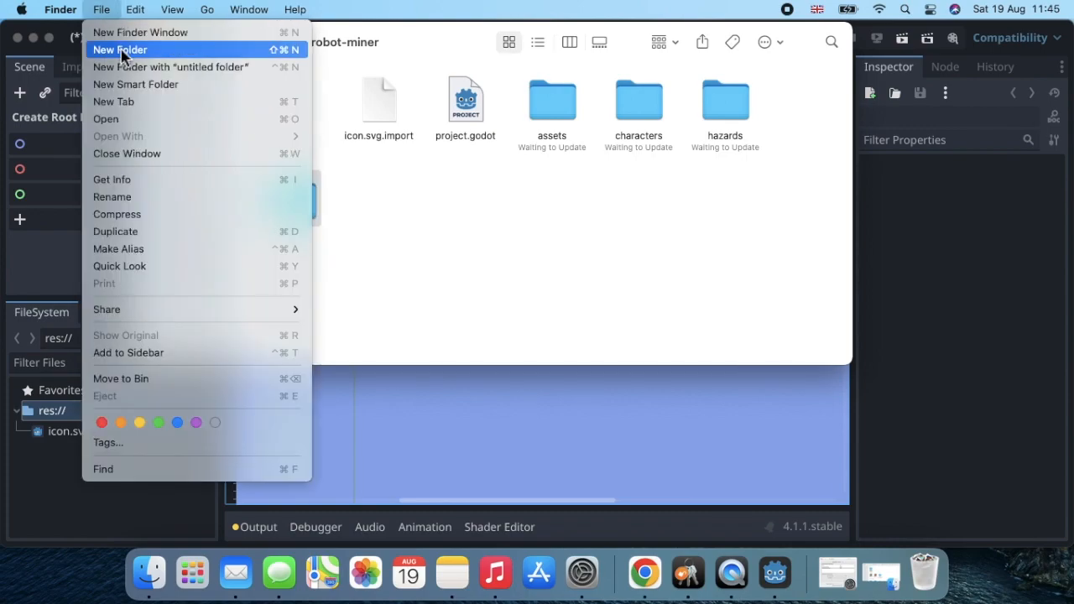
pyautogui.click(188, 51)
pyautogui.press('BackSpace')
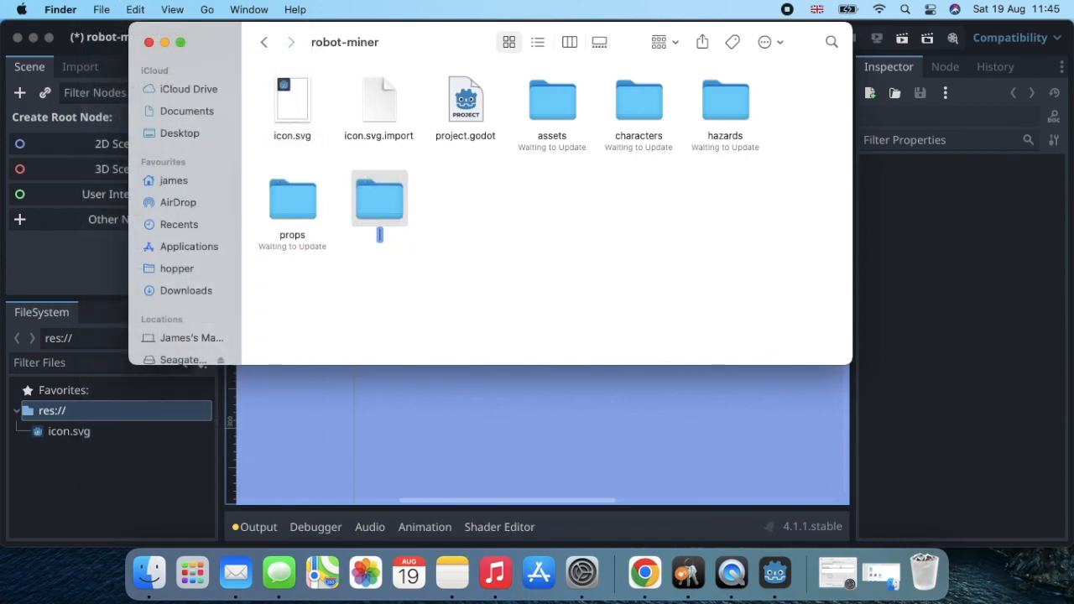
pyautogui.write('levels')
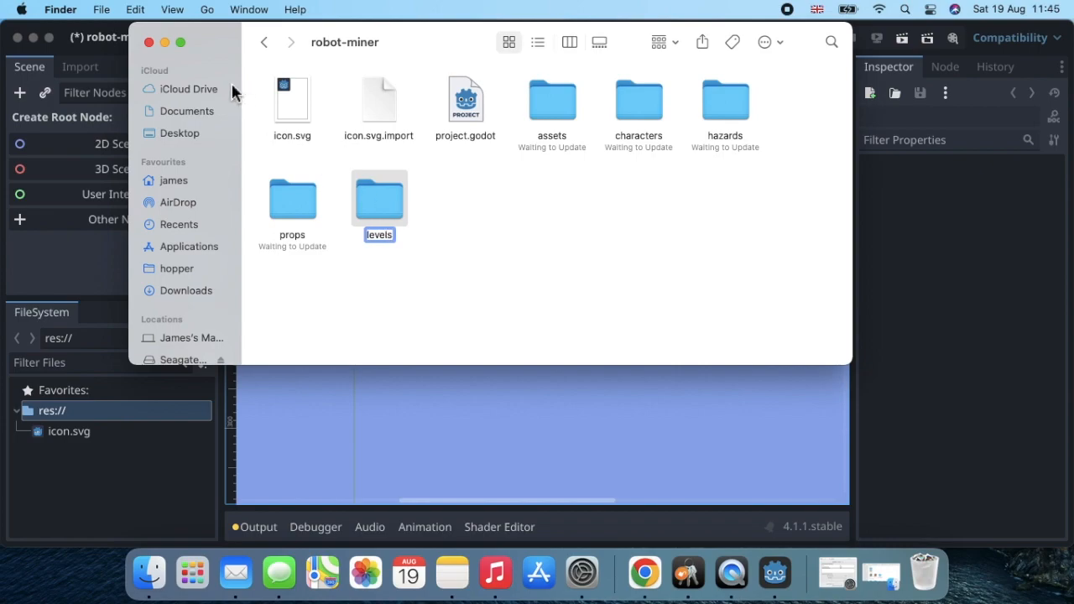
# Add a new folder named world to the robot-miner project folder
pyautogui.click(102, 9)
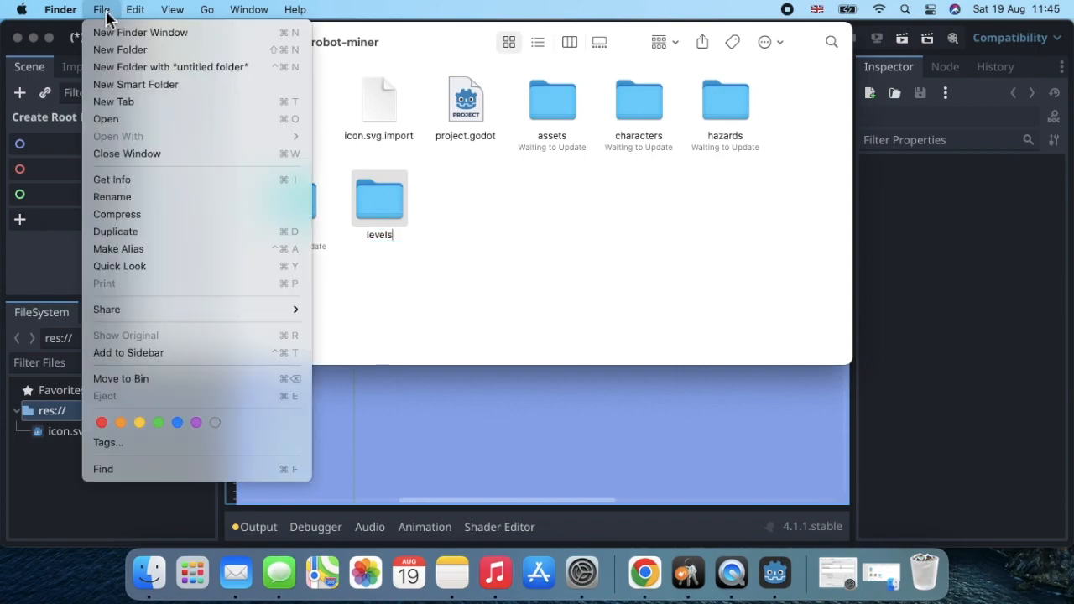
pyautogui.click(140, 45)
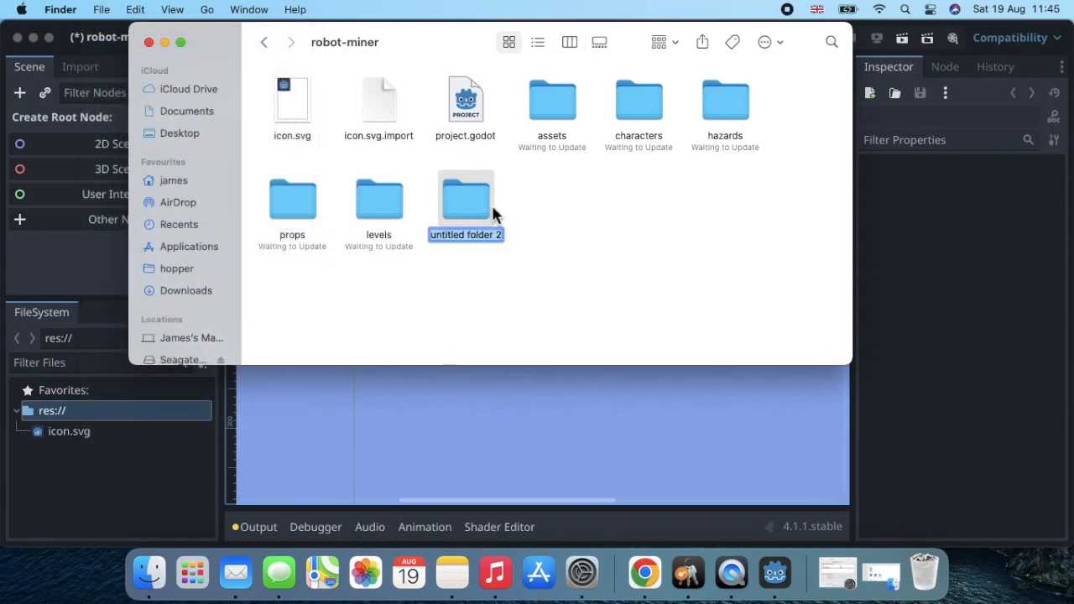
pyautogui.press('BackSpace')
pyautogui.write('world')
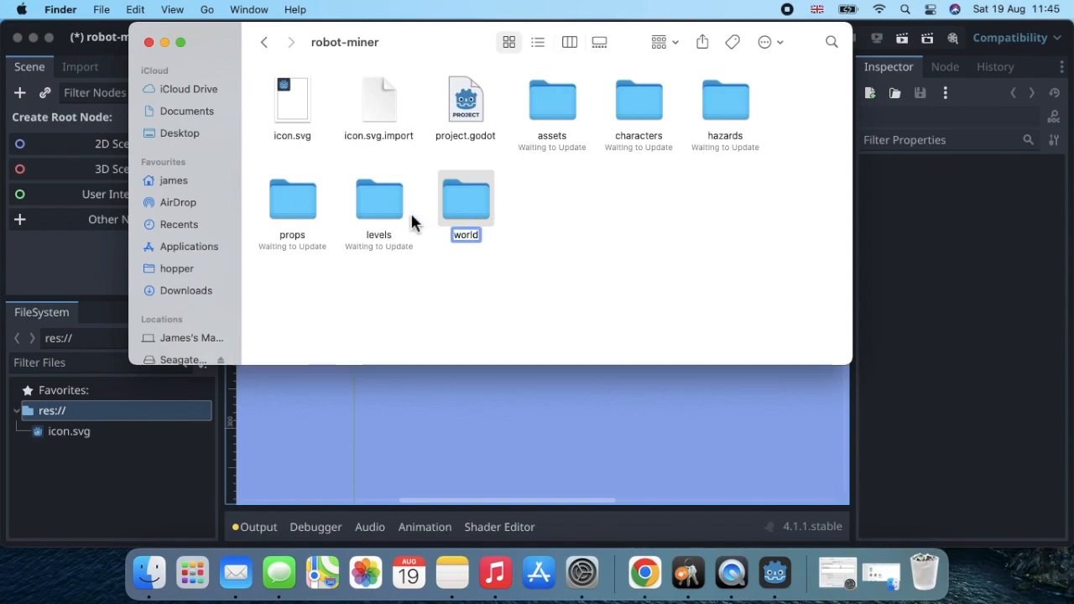
# Switch back to Godot and open the Input Map in the project settings
pyautogui.click(482, 408)
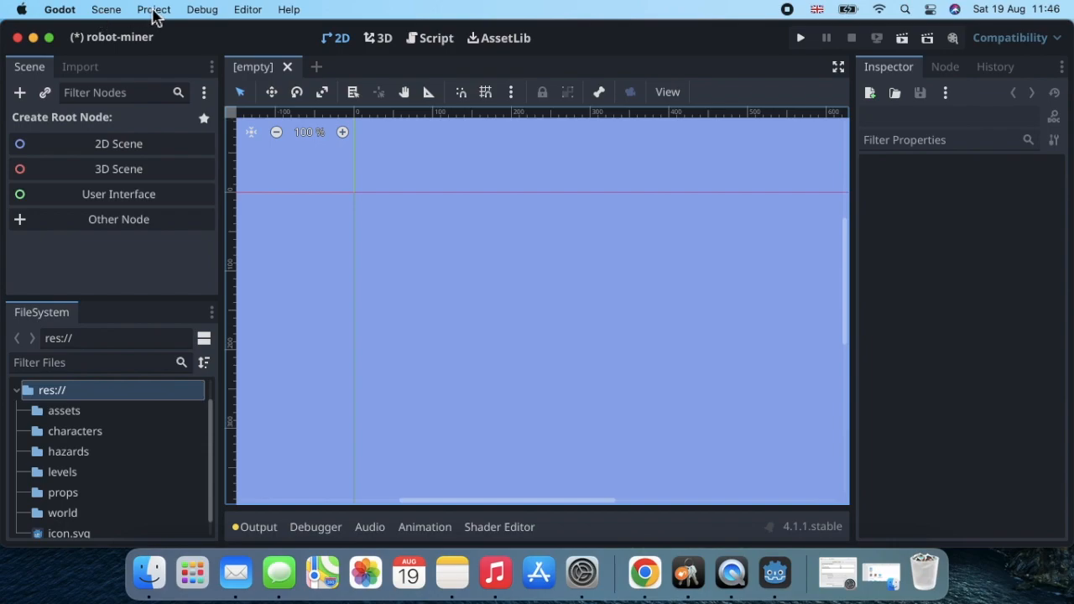
pyautogui.click(154, 10)
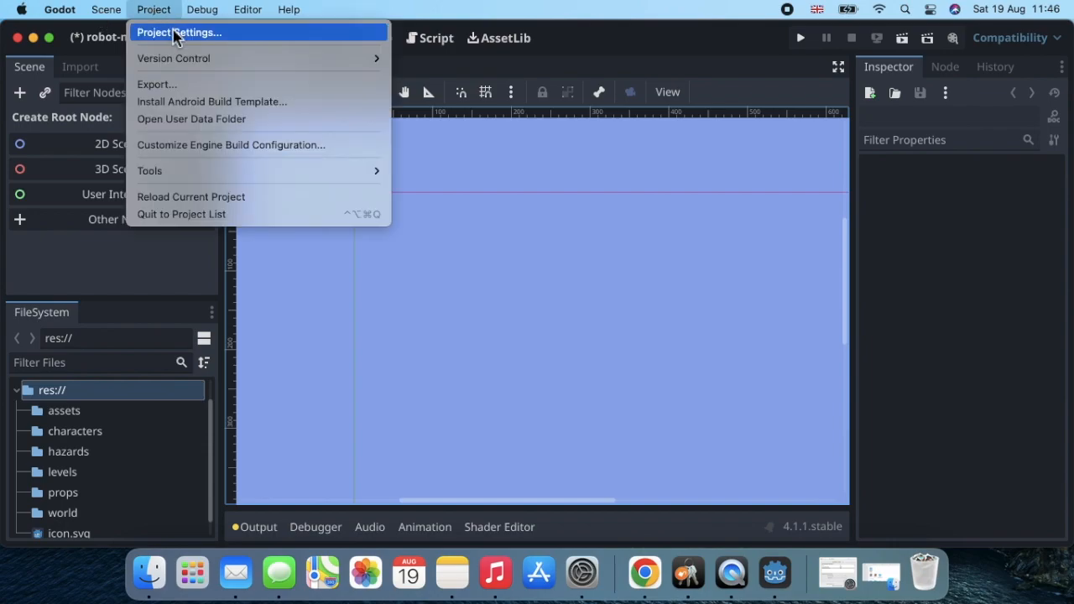
pyautogui.click(174, 34)
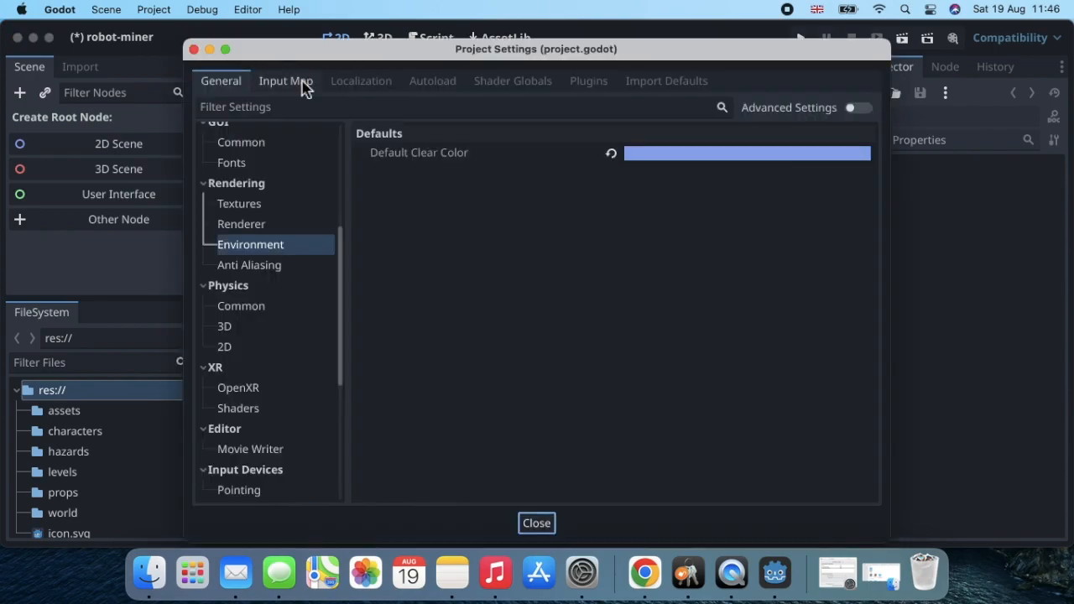
pyautogui.click(304, 84)
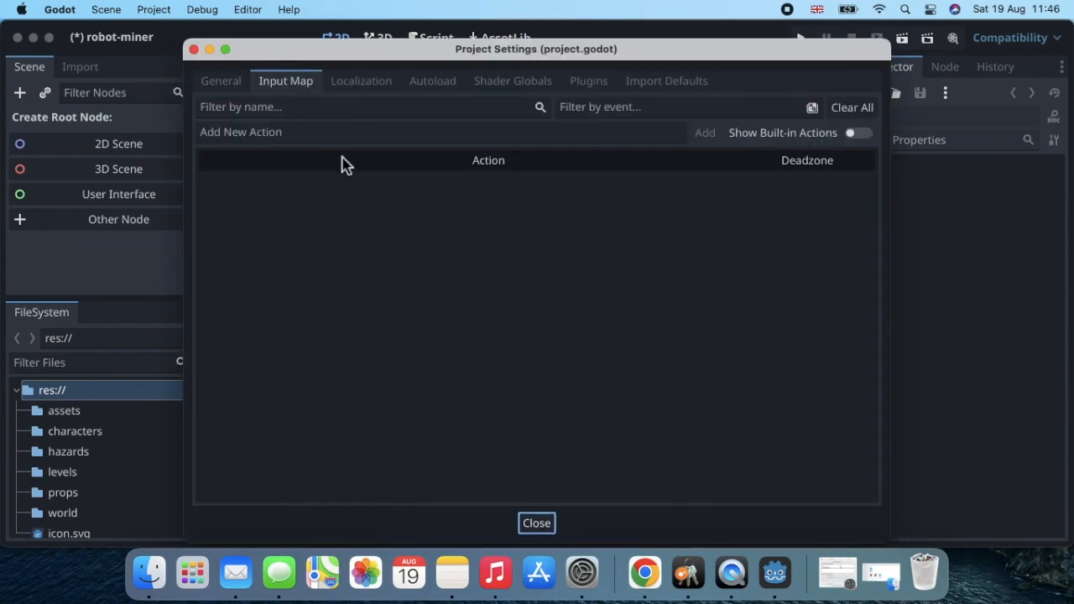
# Add a new input action named left to the Input Map
pyautogui.click(334, 107)
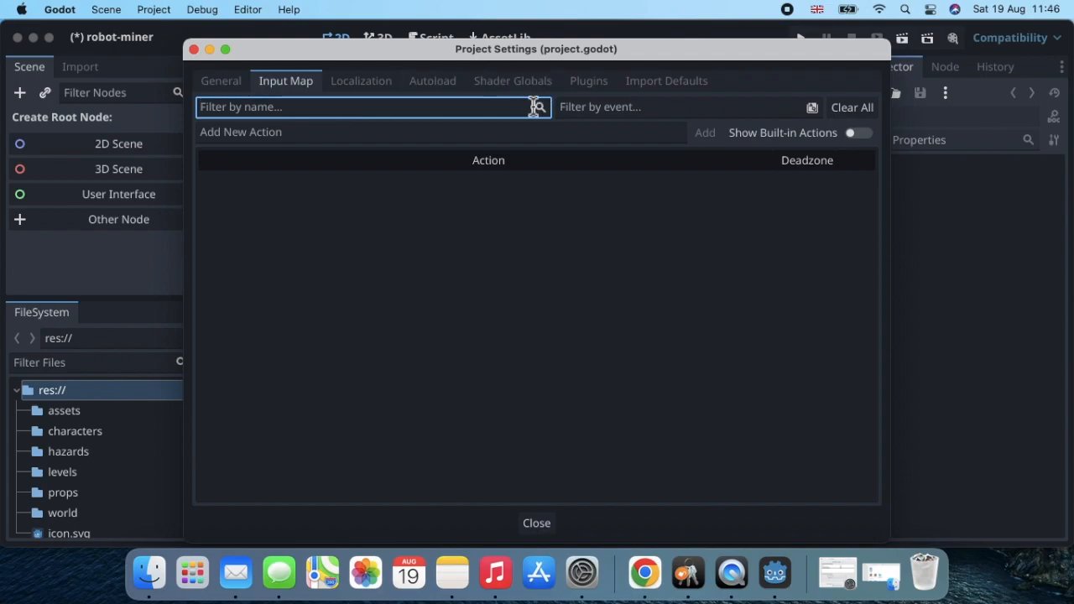
pyautogui.click(600, 143)
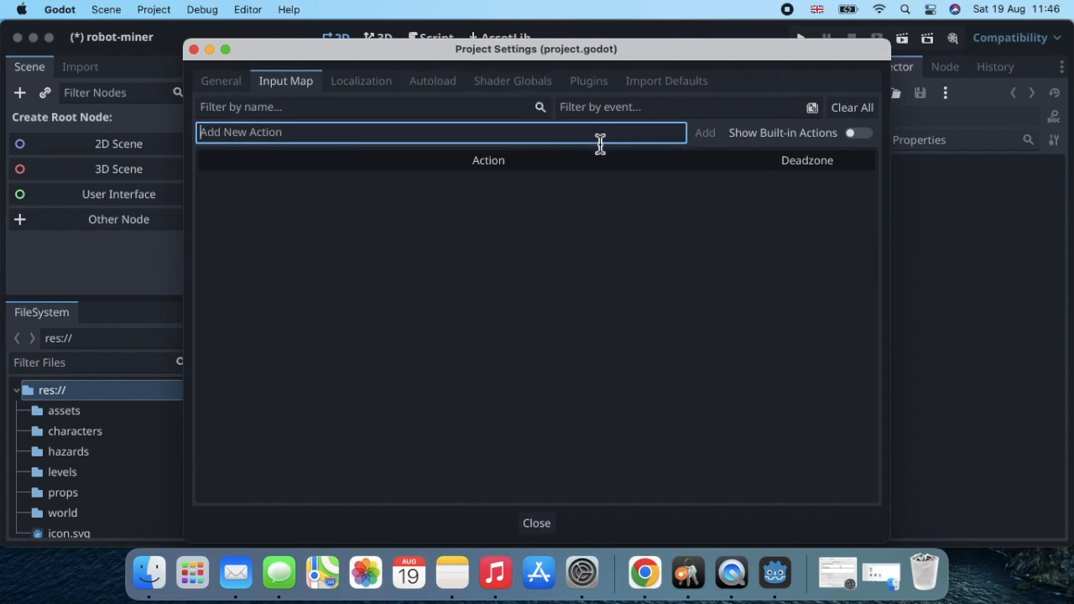
pyautogui.write('left')
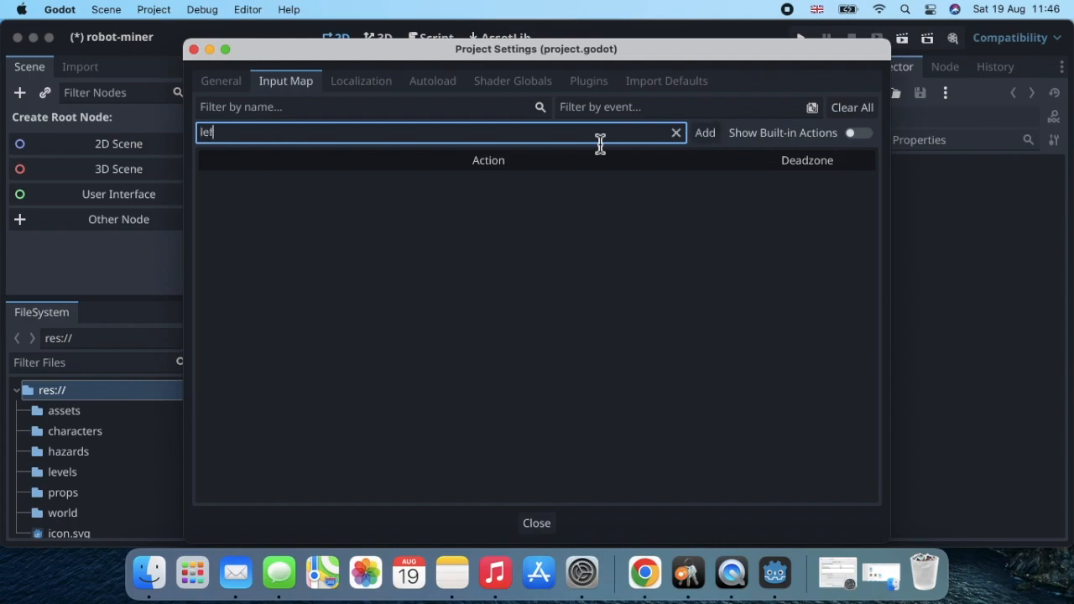
pyautogui.click(708, 138)
# Add two more input actions named right and jump to the Input Map
pyautogui.click(351, 134)
pyautogui.write('right')
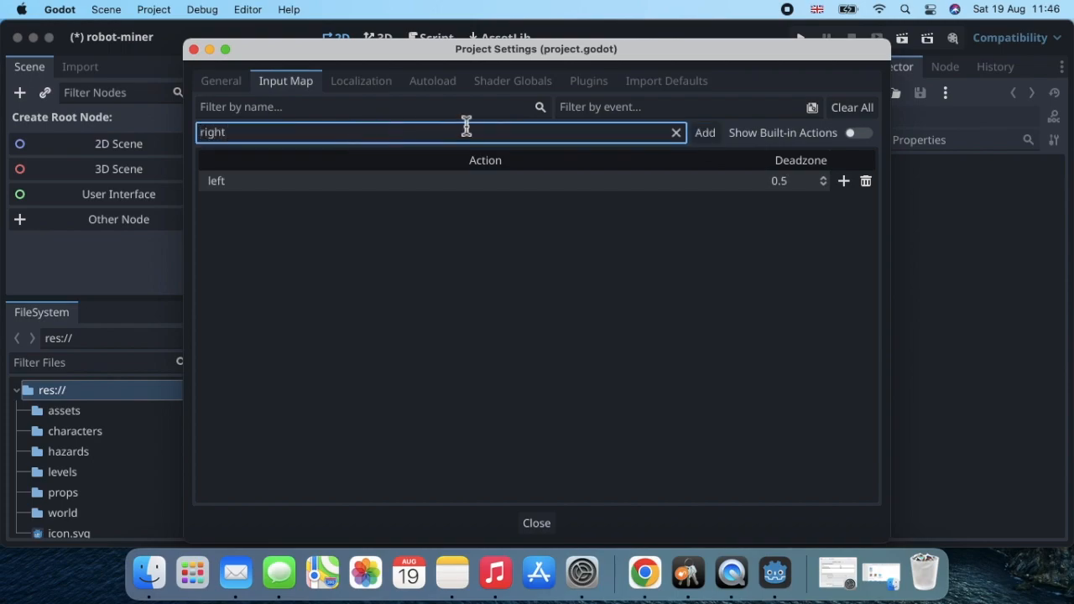
pyautogui.click(702, 133)
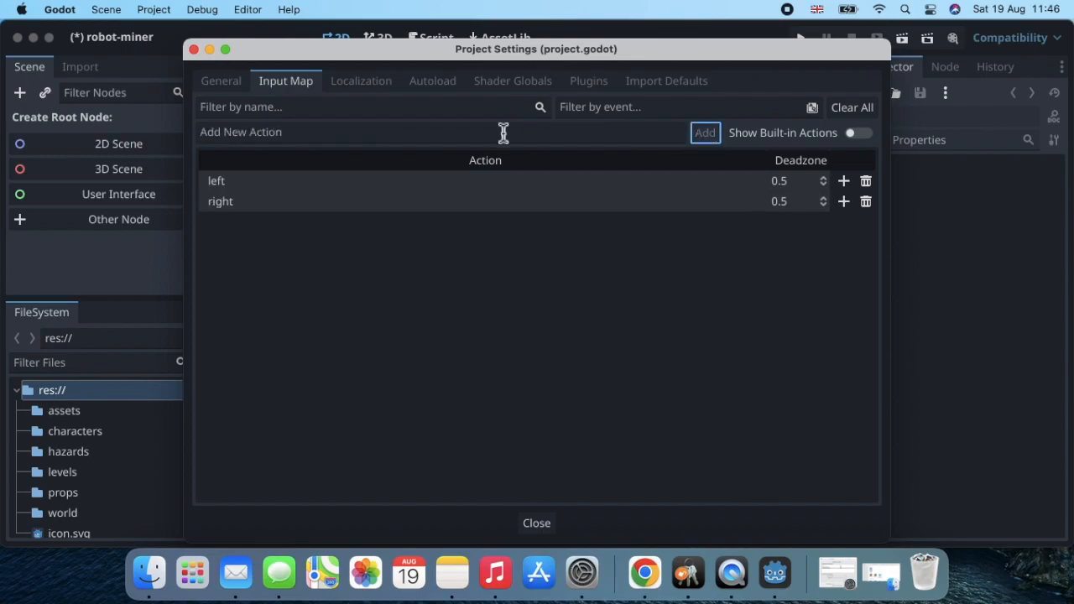
pyautogui.click(352, 134)
pyautogui.write('jump')
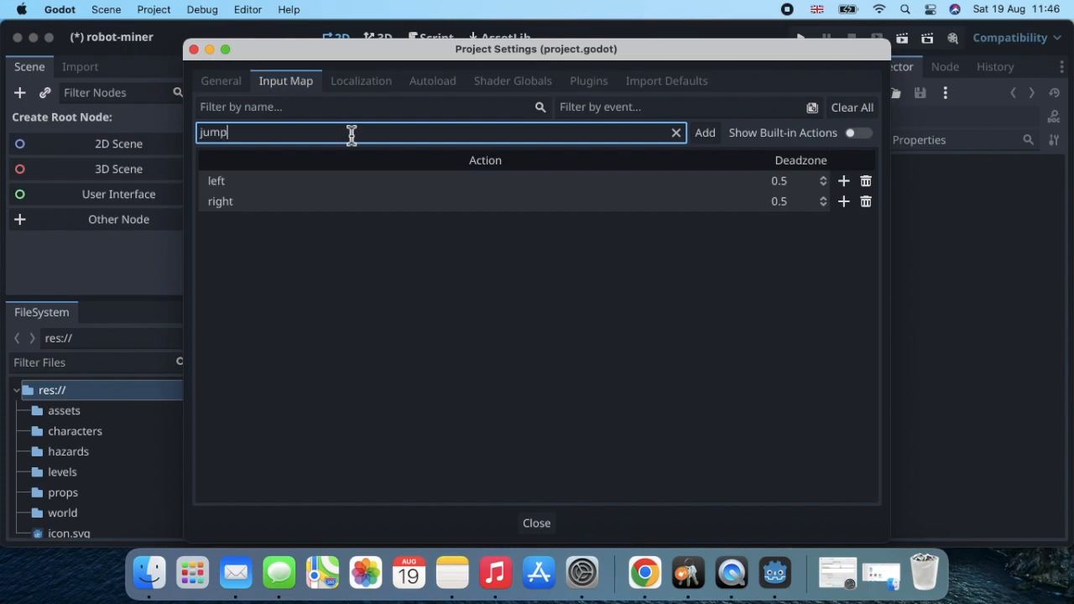
pyautogui.click(707, 135)
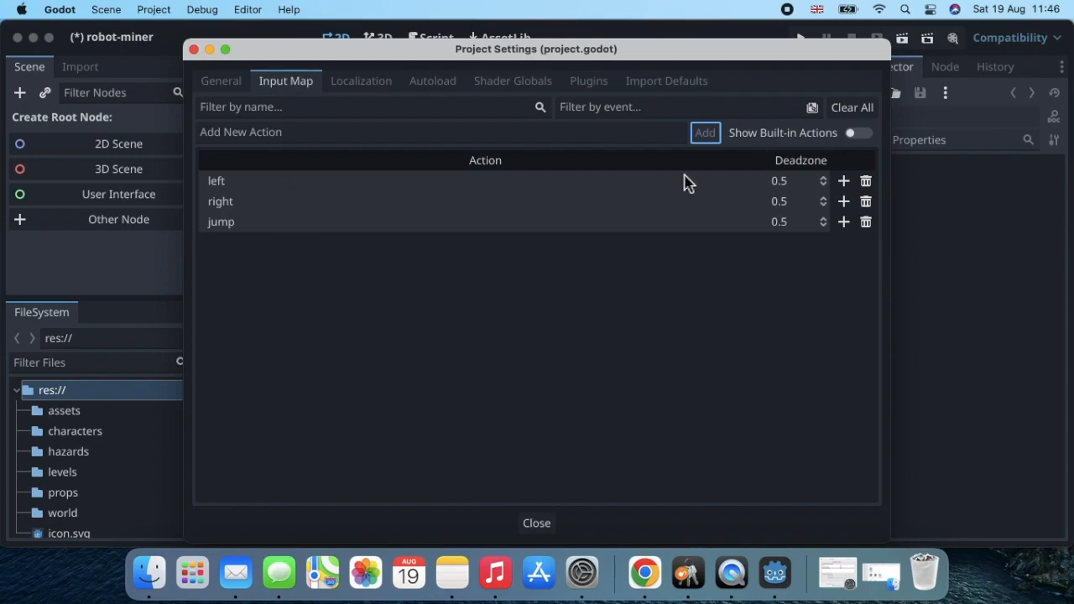
# Assign the physical A and Left arrow keys as events for the left action
pyautogui.click(844, 182)
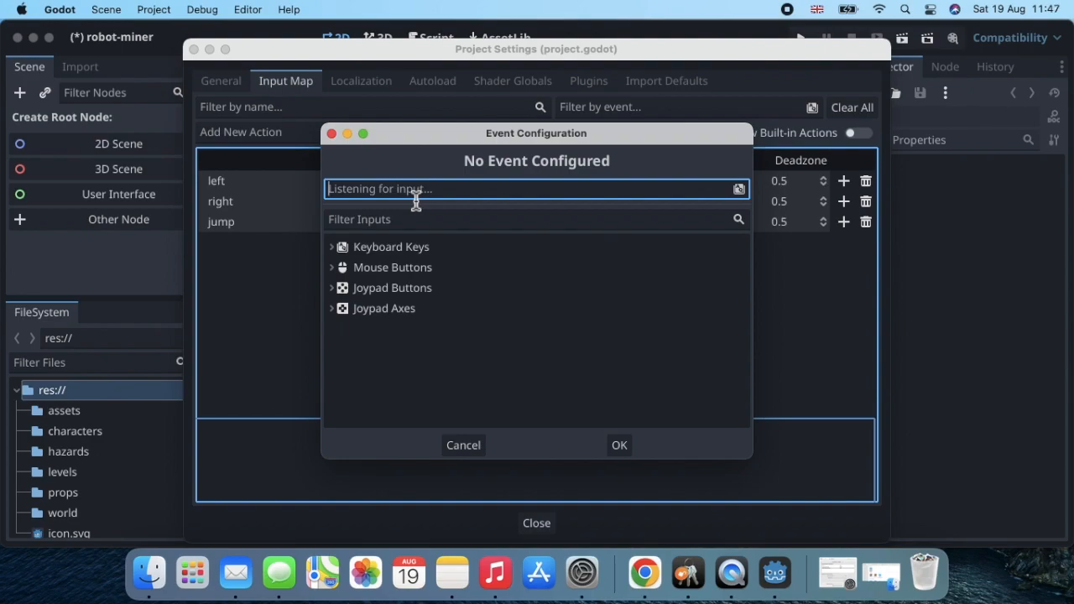
pyautogui.press('a')
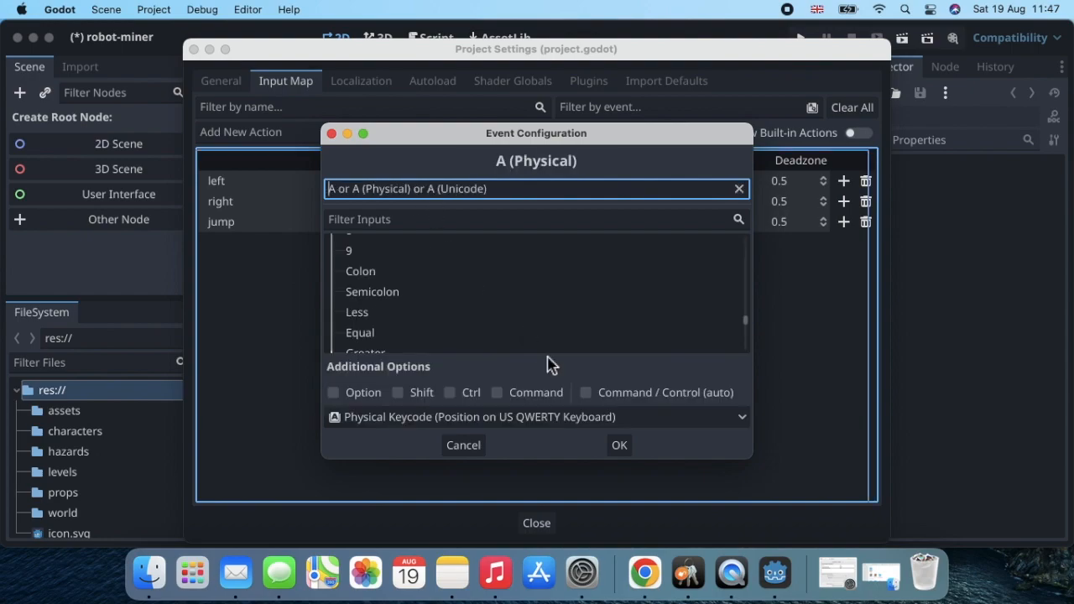
pyautogui.click(619, 446)
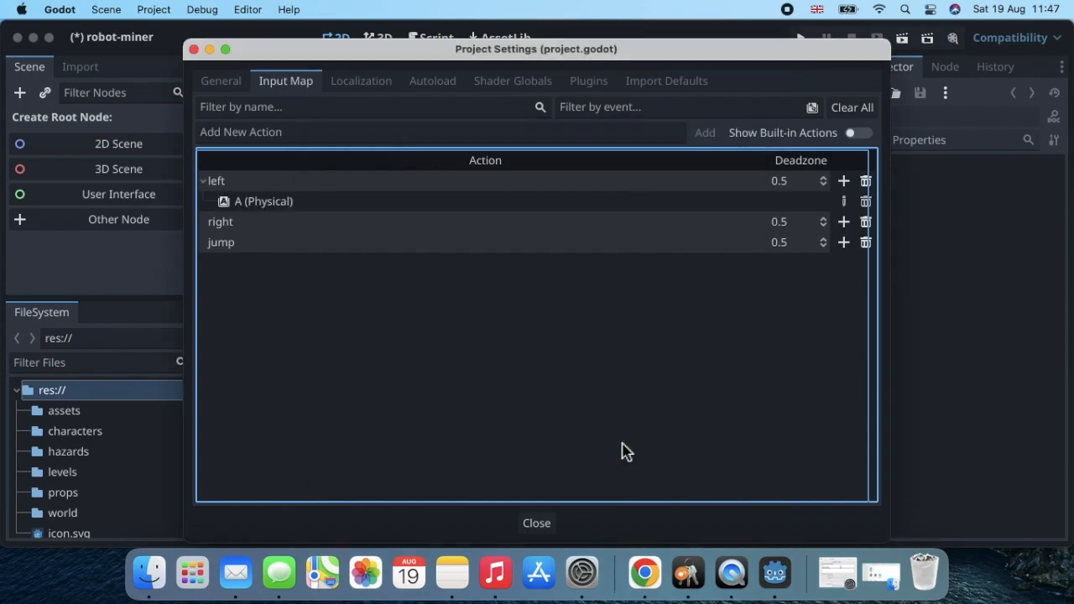
pyautogui.click(844, 180)
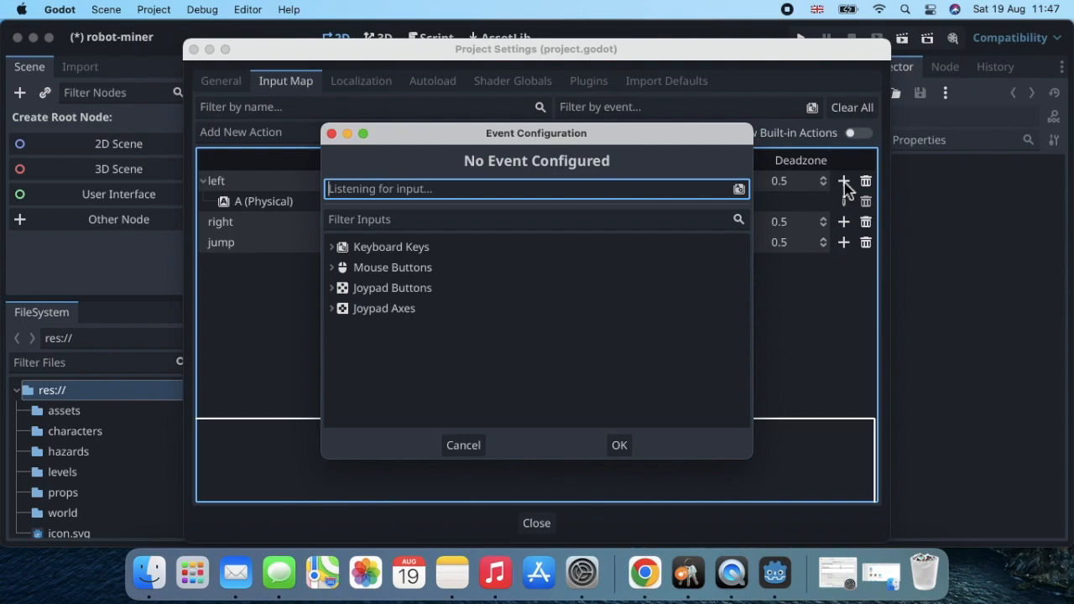
pyautogui.press('Left')
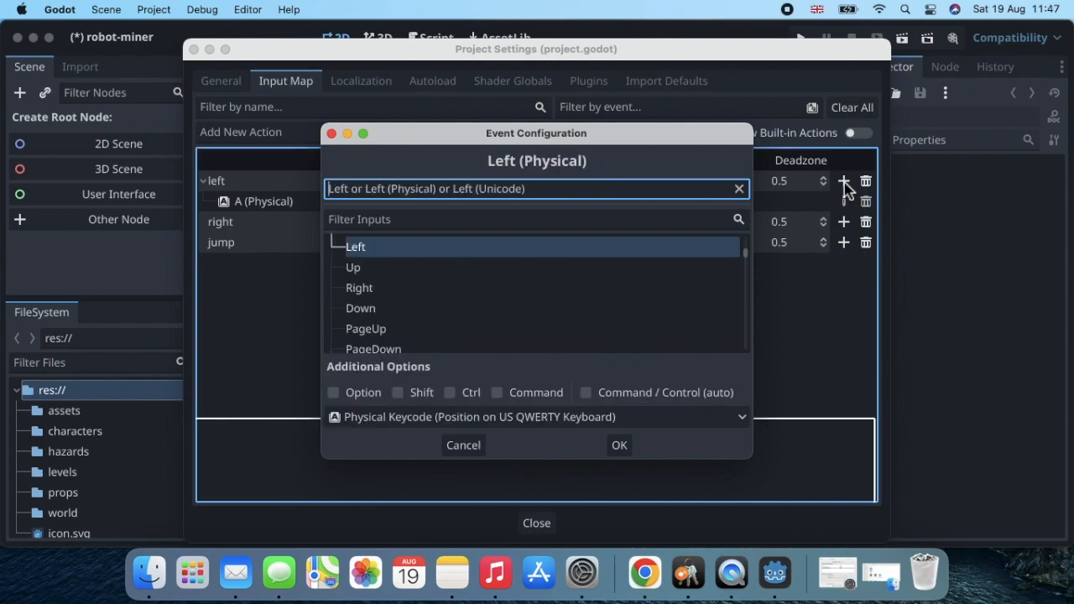
pyautogui.click(619, 445)
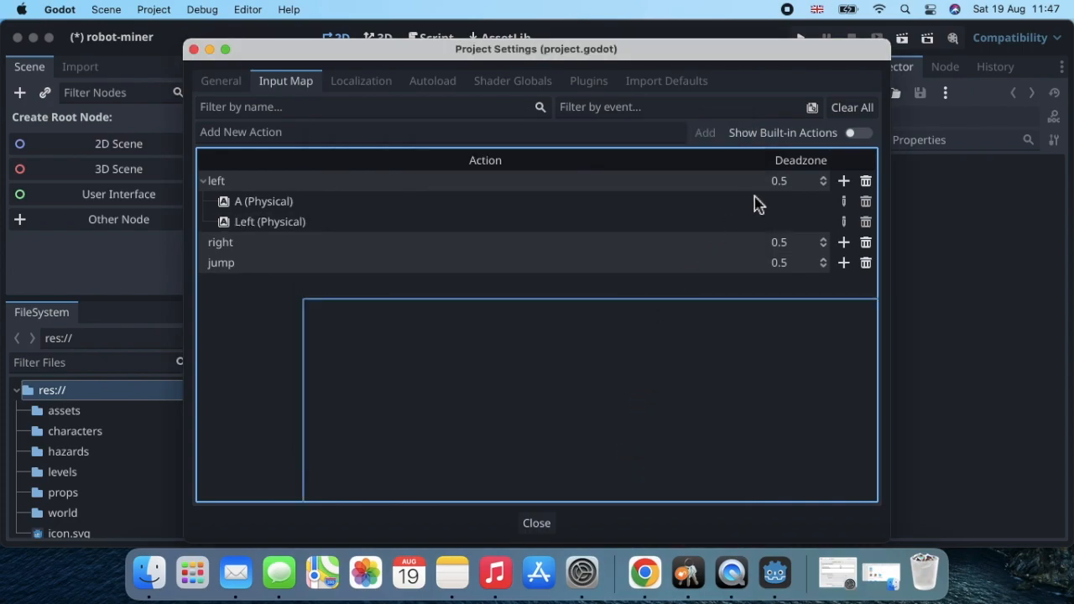
# Examine the joypad button and joypad axis events available for the left action without assigning any
pyautogui.click(845, 182)
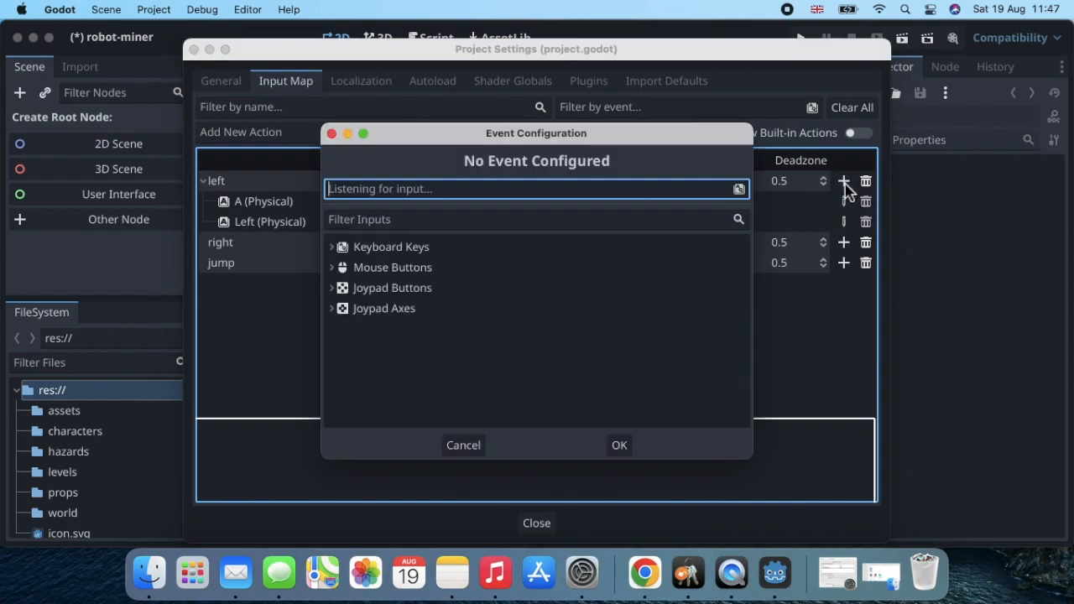
pyautogui.click(334, 289)
pyautogui.scroll(-10, 335, 289)
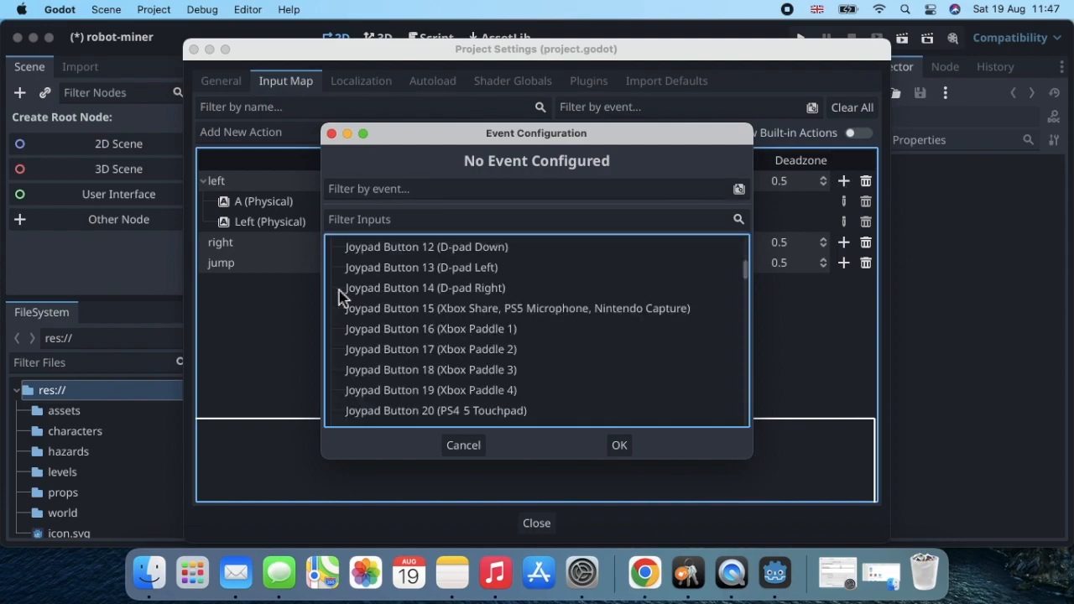
pyautogui.click(471, 447)
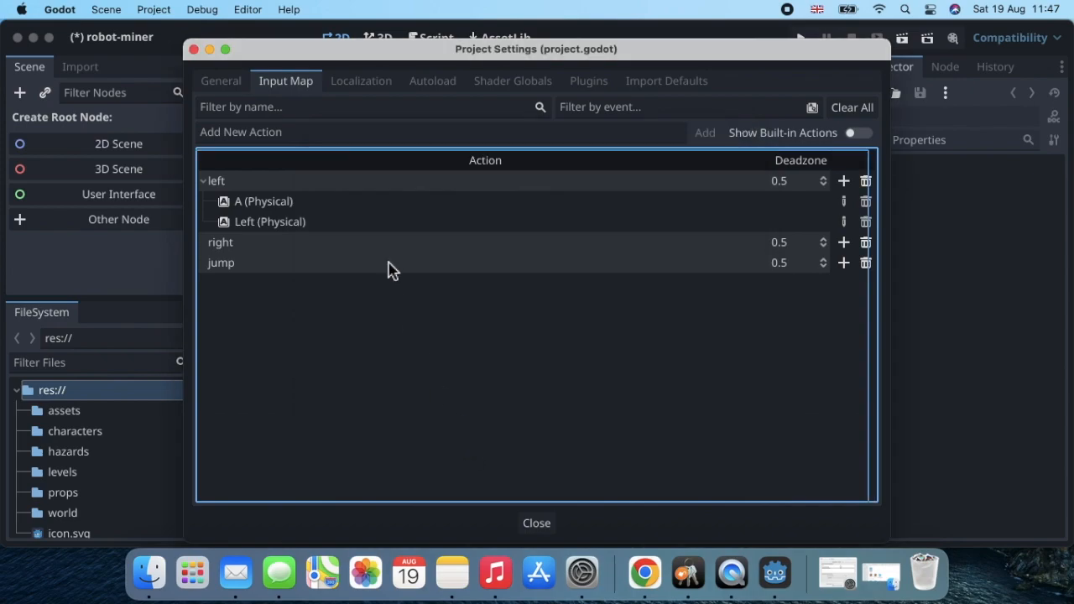
pyautogui.click(843, 181)
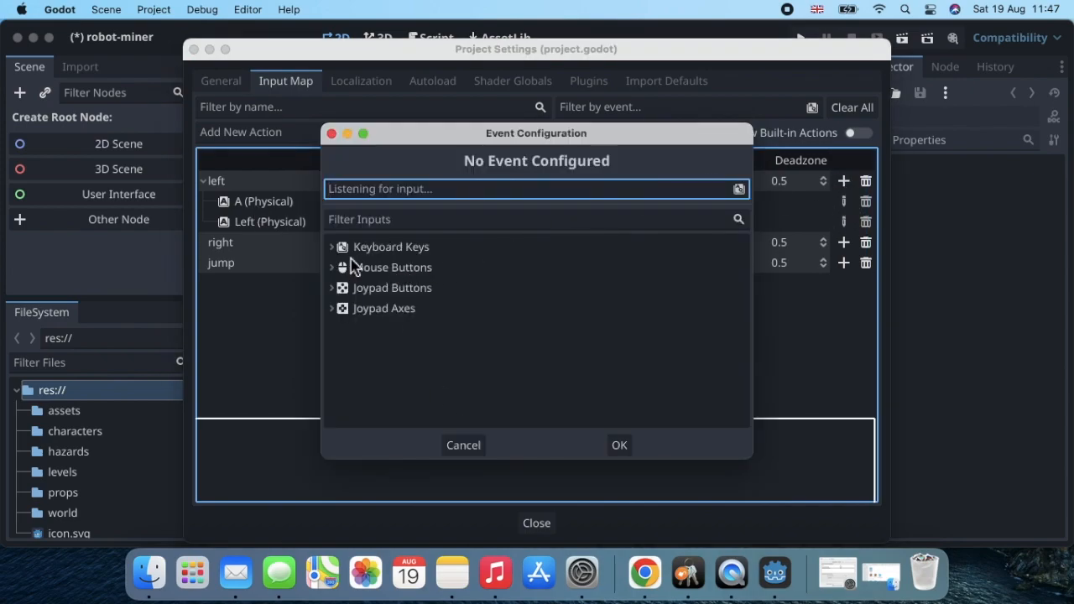
pyautogui.click(333, 309)
pyautogui.scroll(-5, 335, 312)
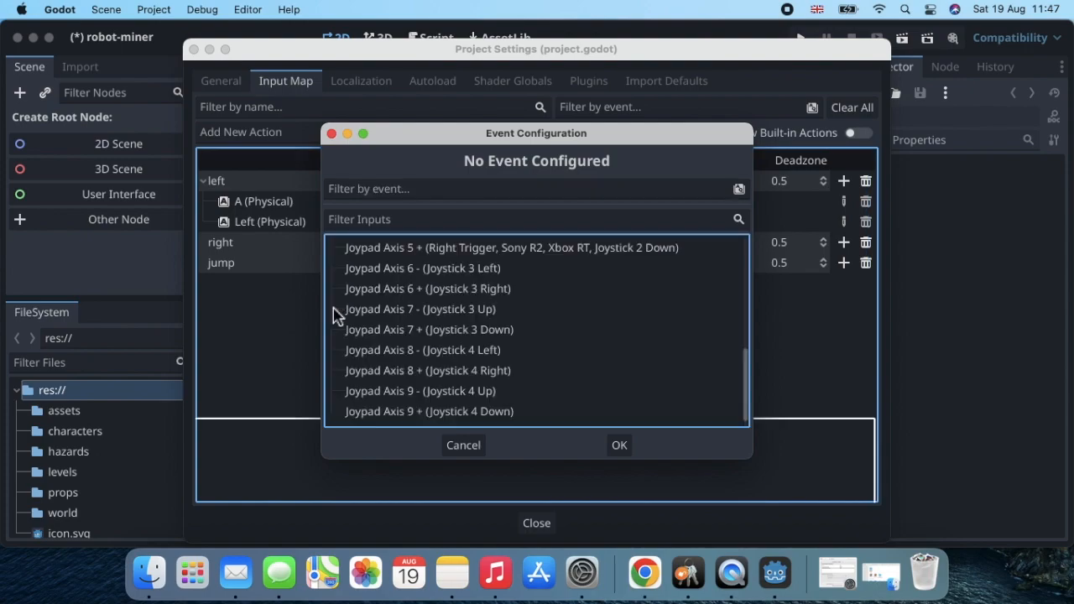
pyautogui.click(620, 448)
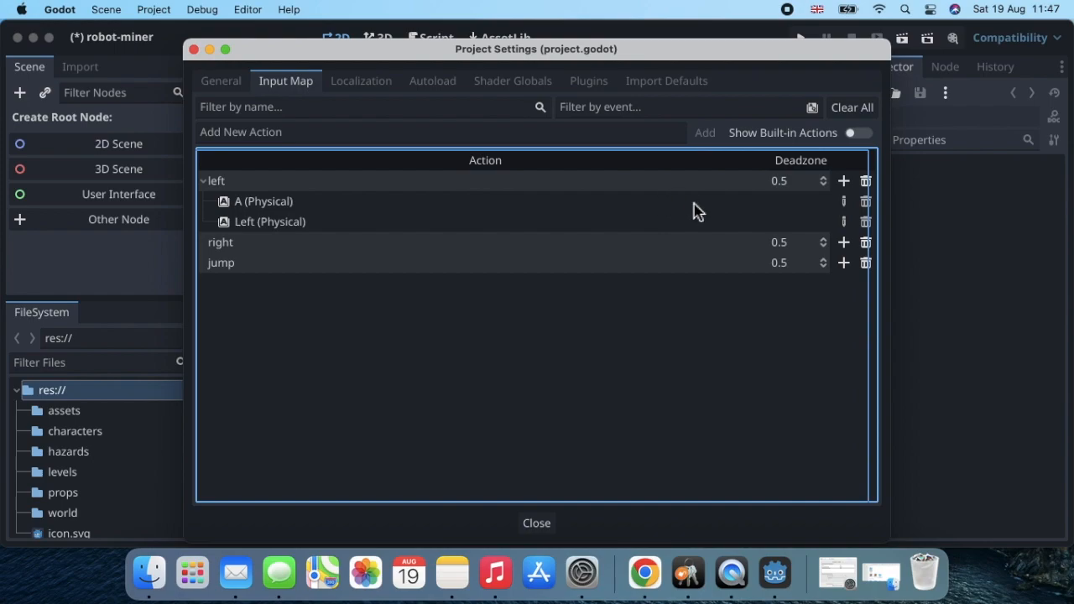
pyautogui.click(844, 243)
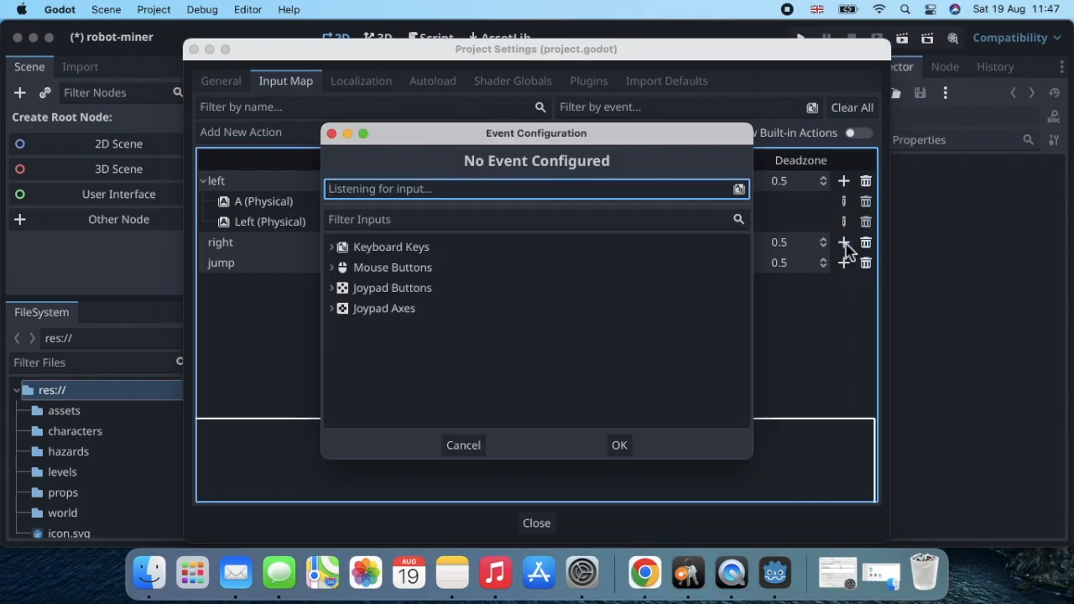
pyautogui.click(487, 246)
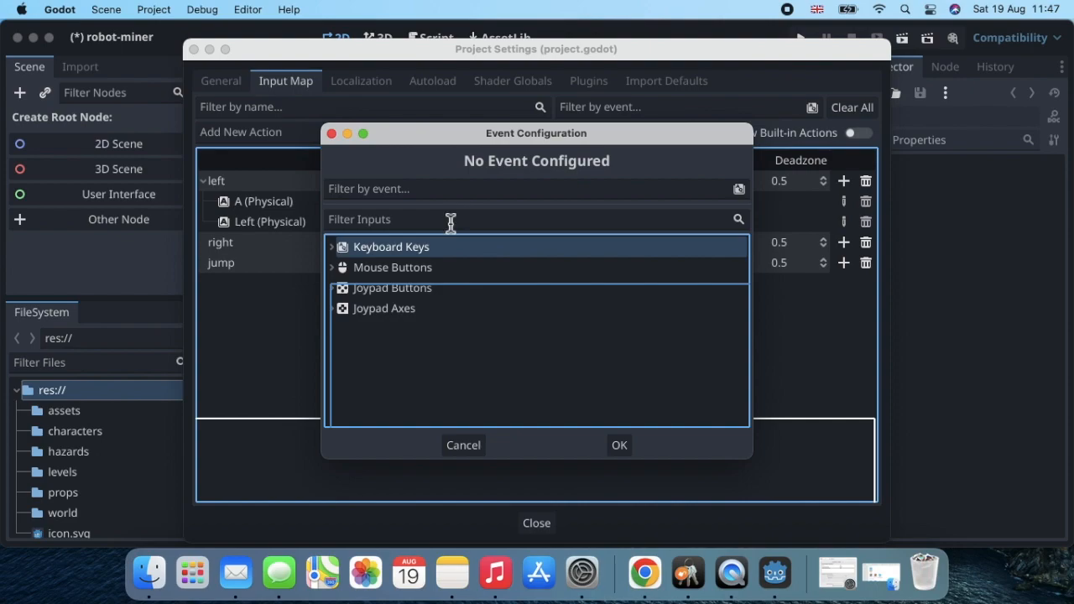
pyautogui.click(463, 446)
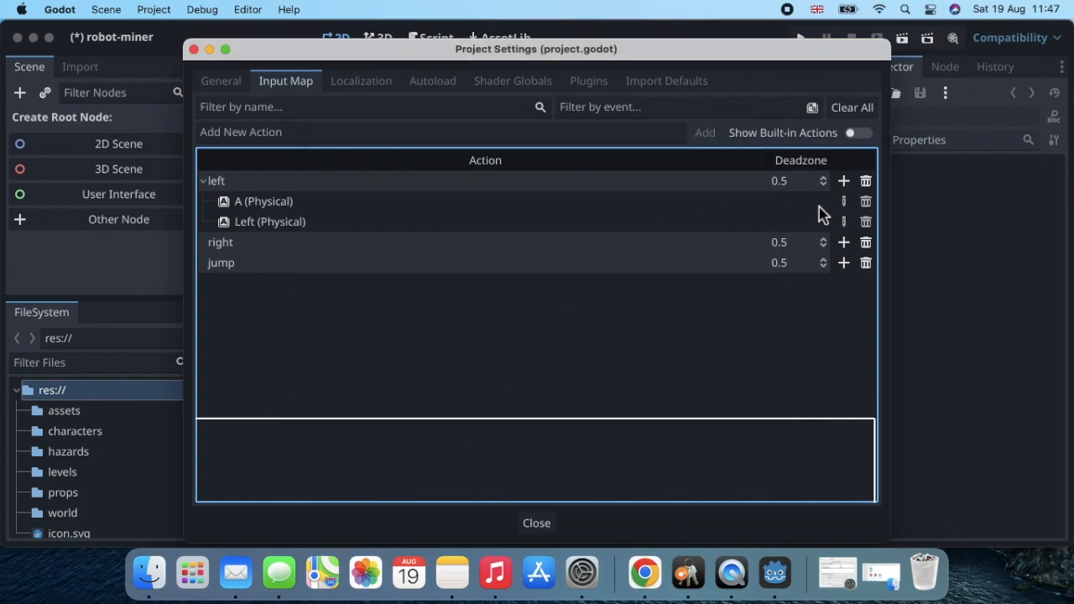
# Assign the physical D and Right arrow keys as events for the right action
pyautogui.click(844, 244)
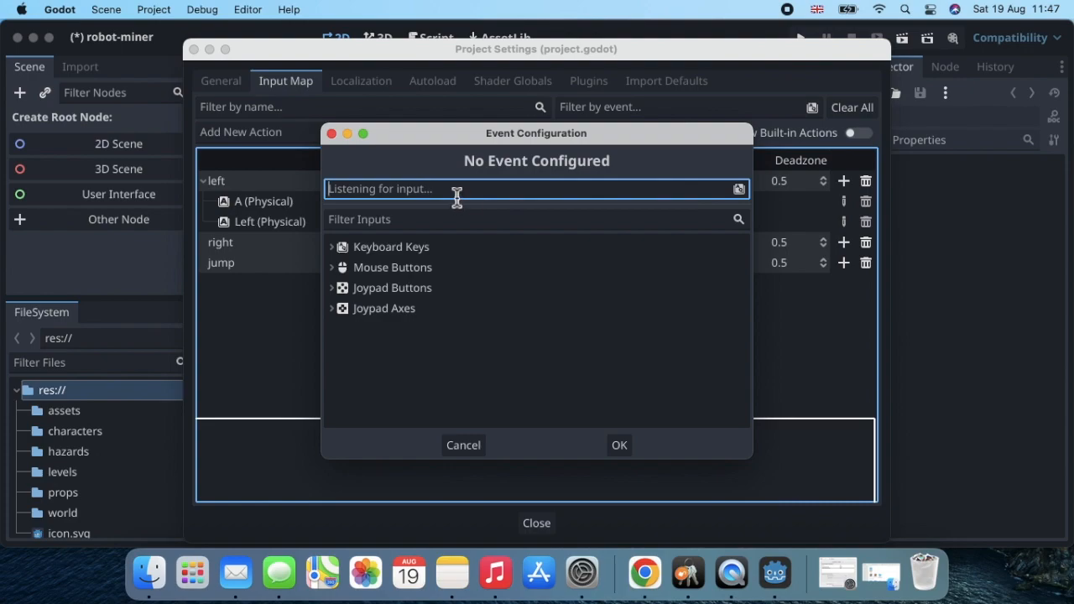
pyautogui.press('s')
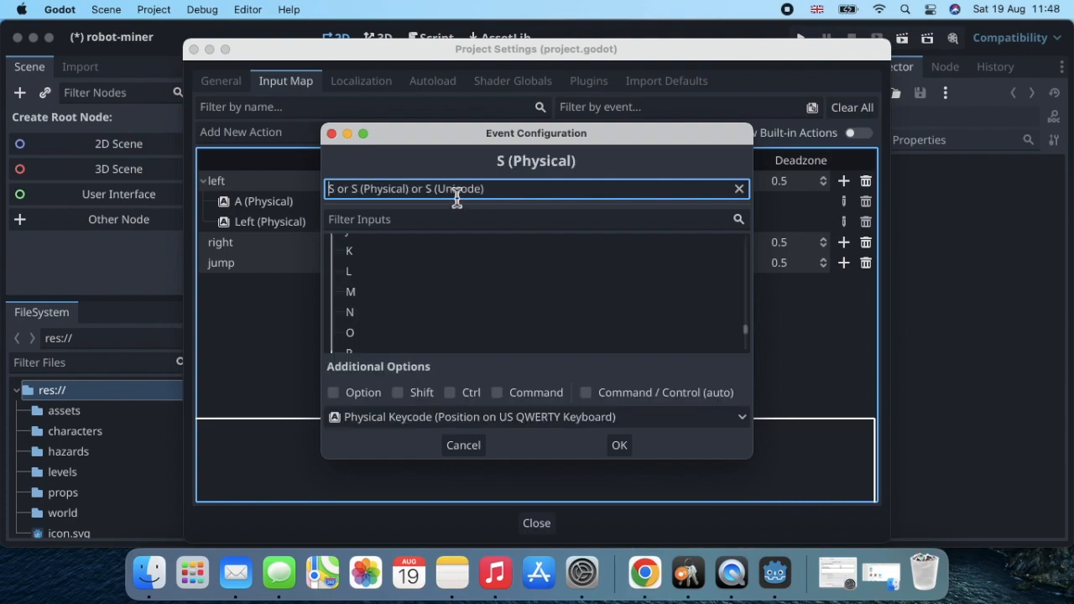
pyautogui.press('BackSpace')
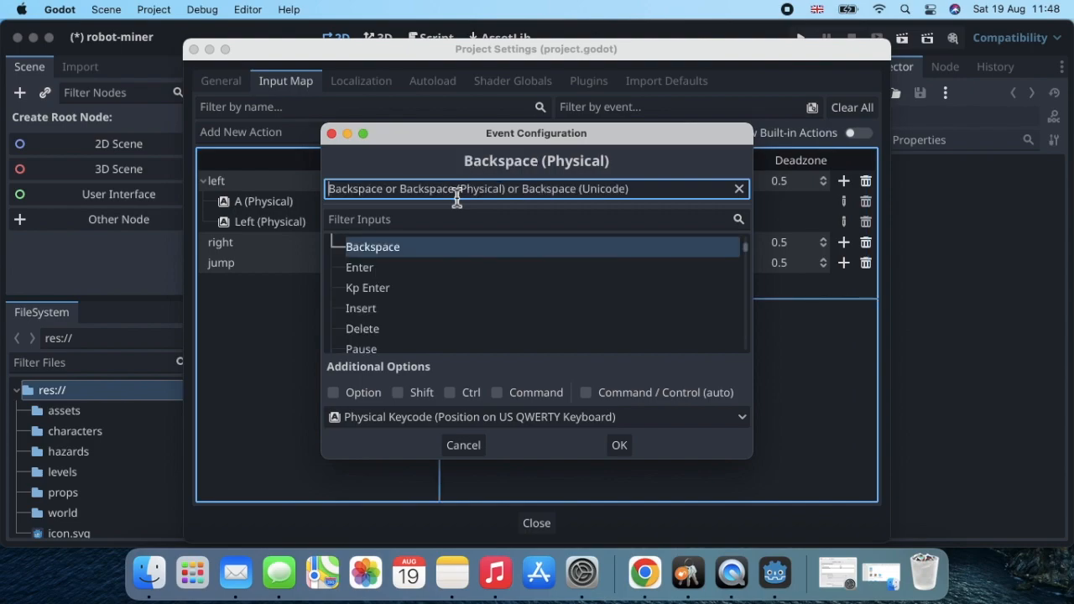
pyautogui.press('d')
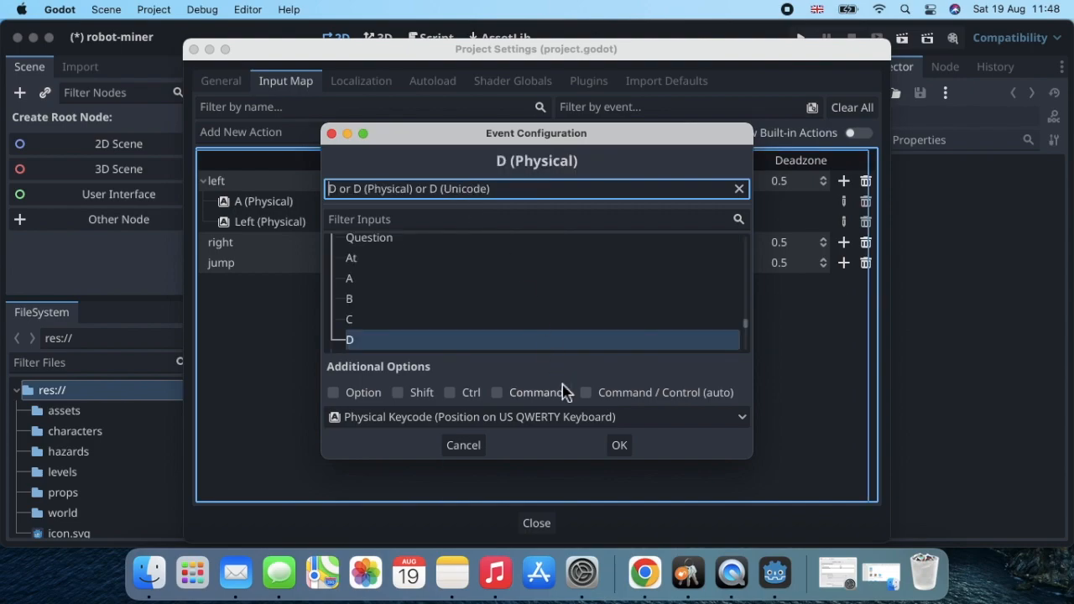
pyautogui.click(623, 450)
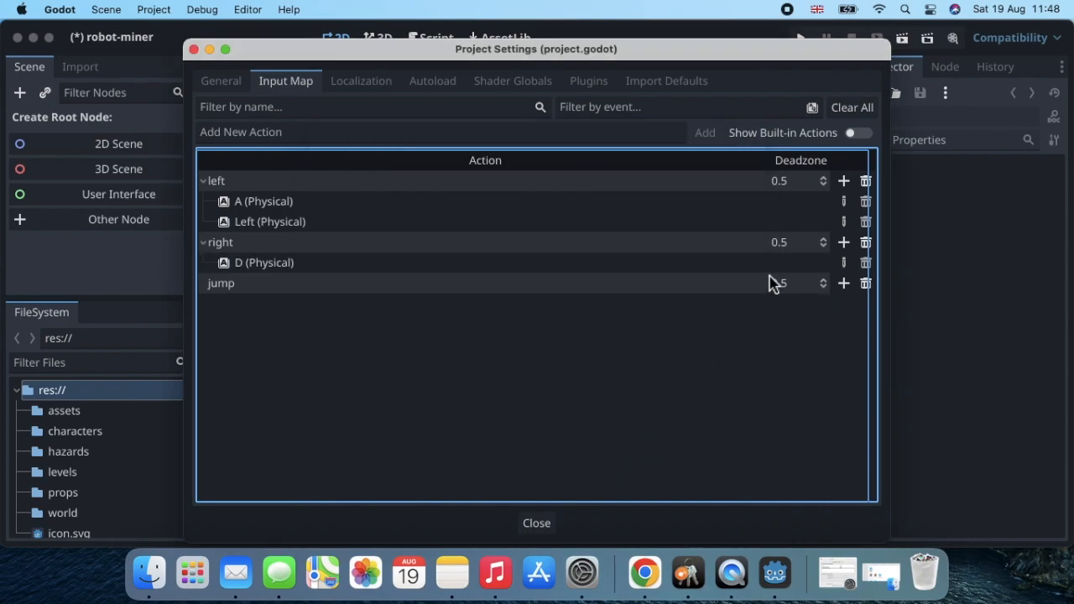
pyautogui.click(844, 244)
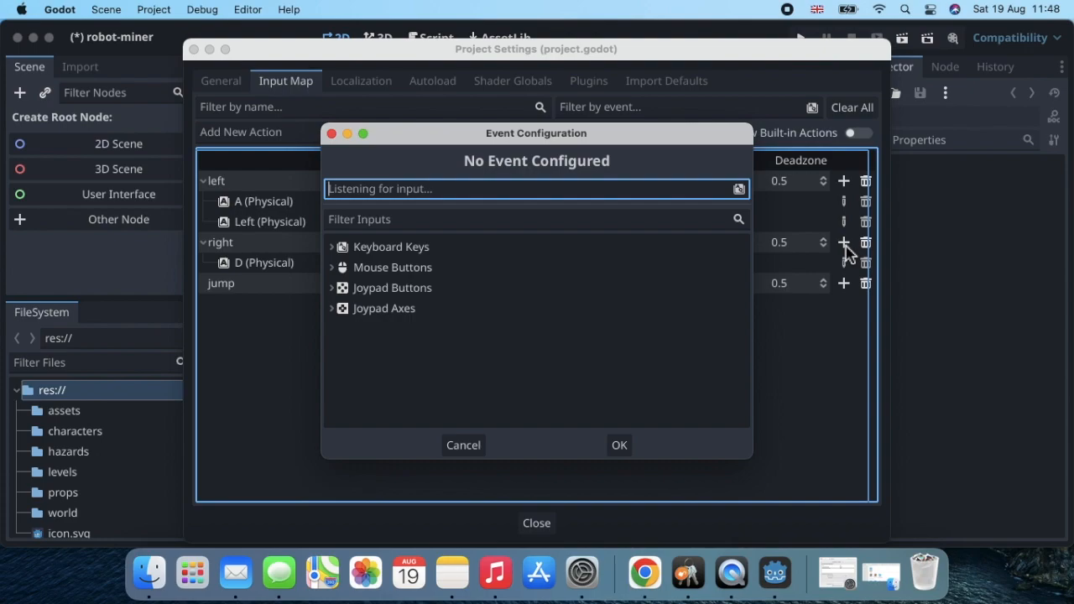
pyautogui.press('Right')
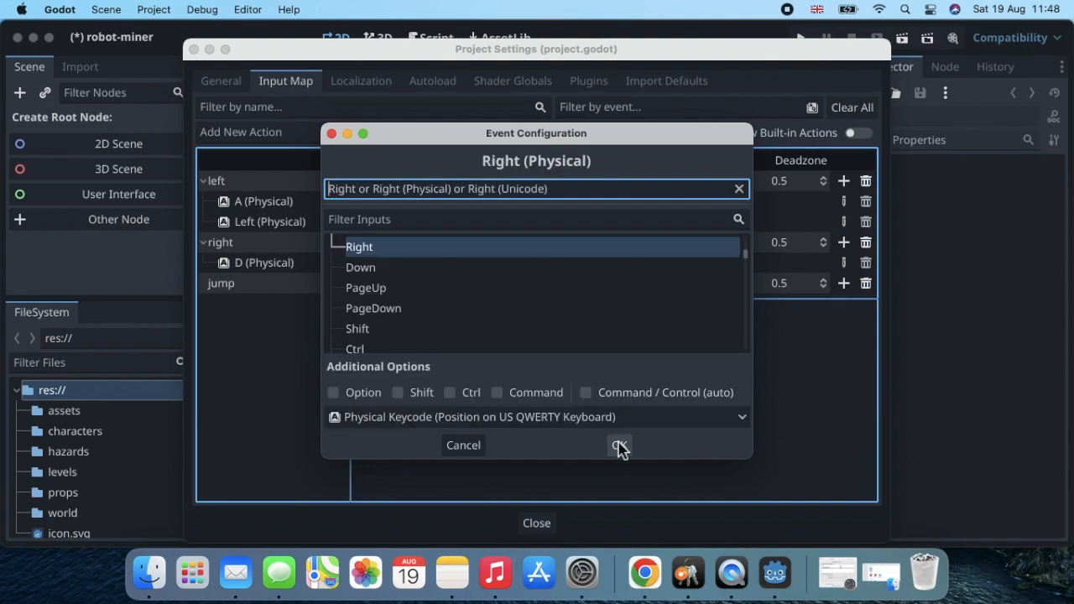
pyautogui.click(620, 446)
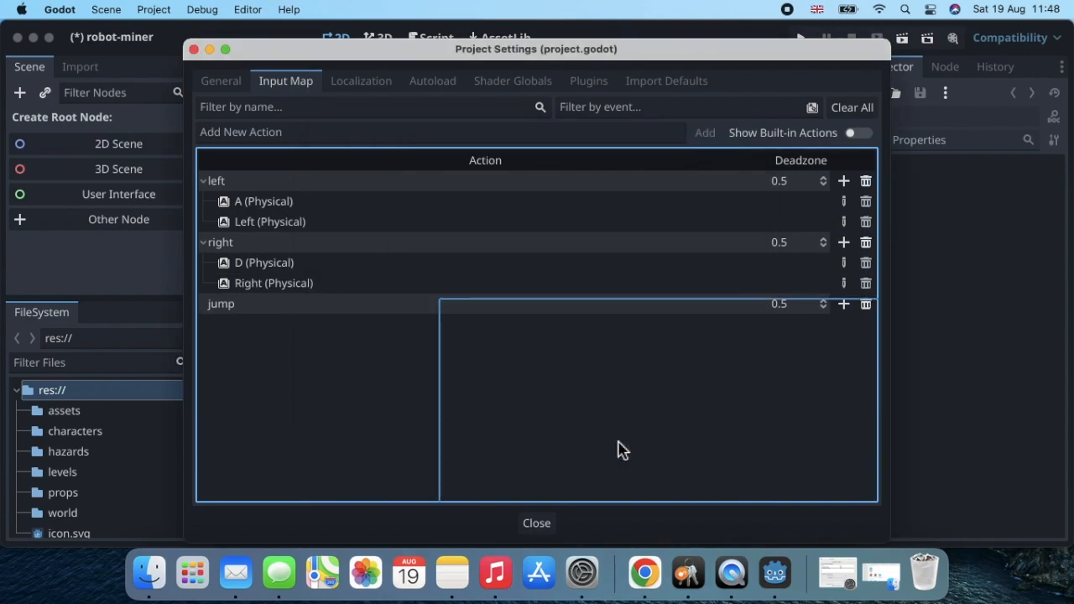
# Assign the physical Space and Up arrow keys to the jump action and close the project settings
pyautogui.click(844, 304)
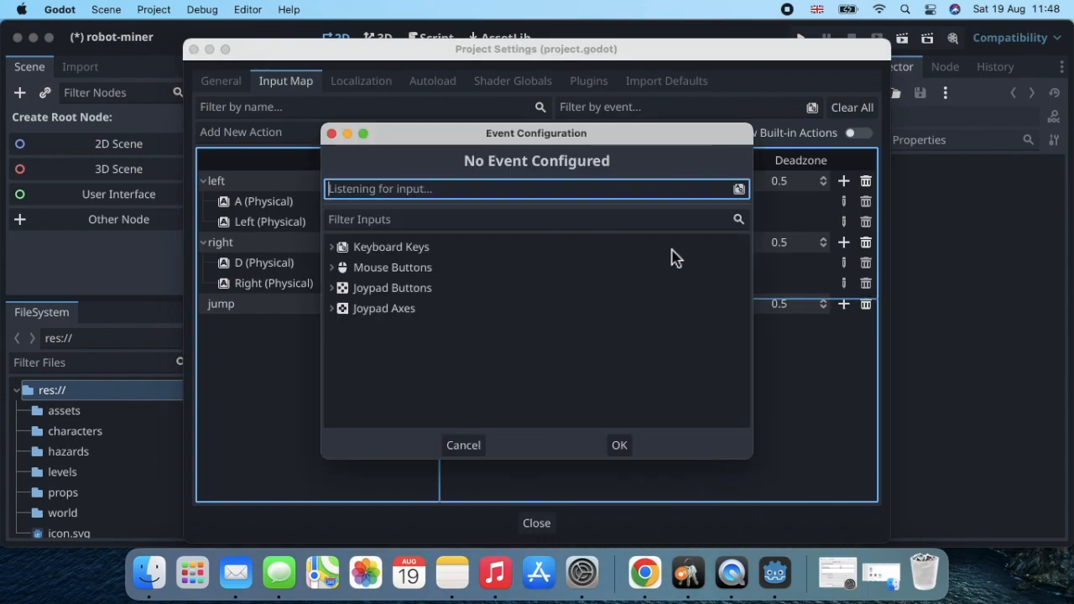
pyautogui.press('space')
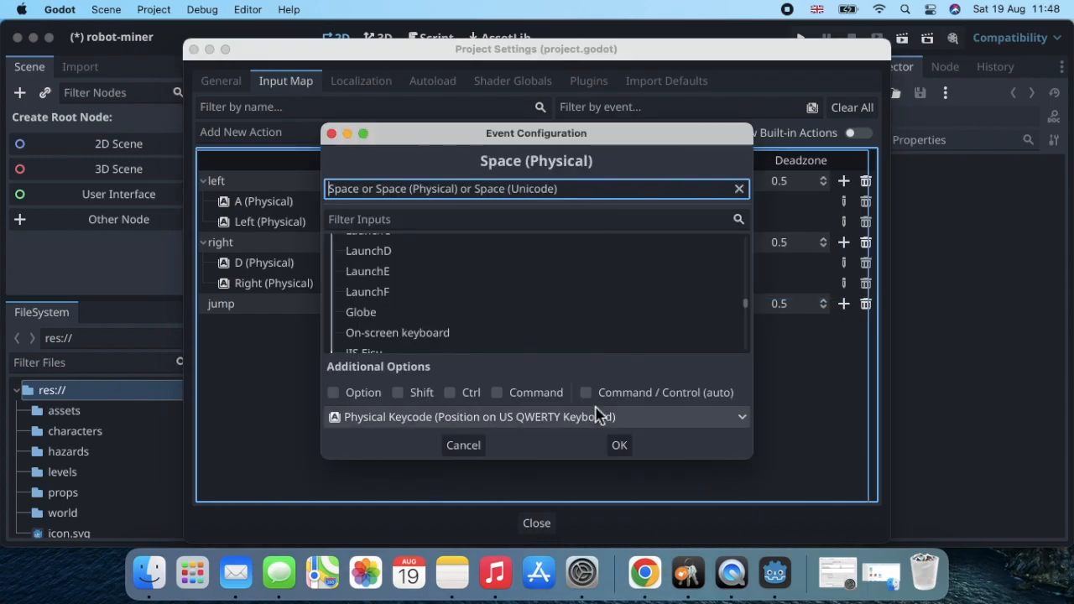
pyautogui.click(619, 445)
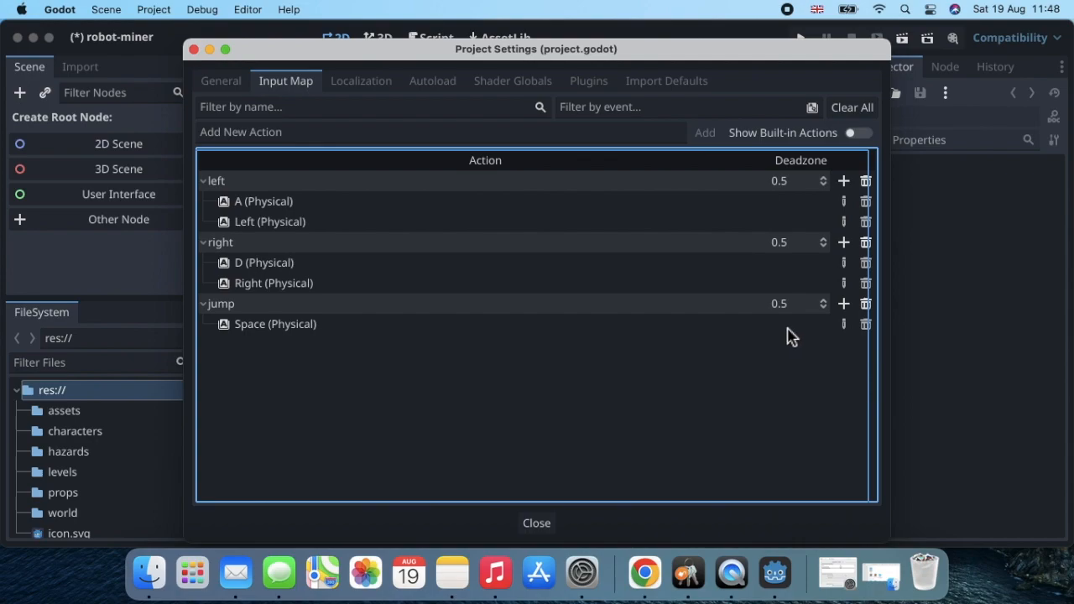
pyautogui.click(844, 304)
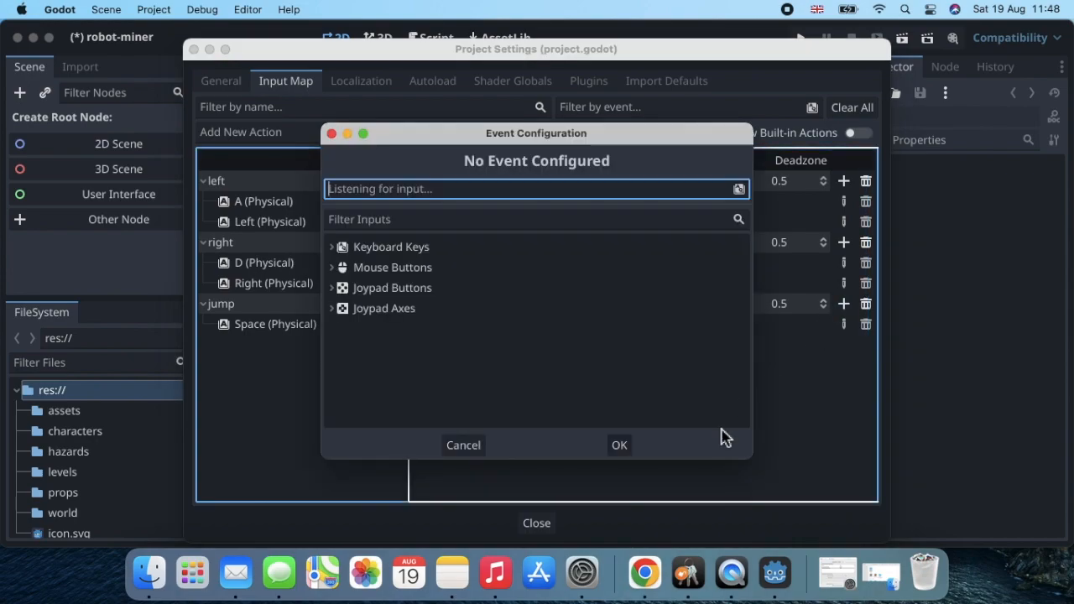
pyautogui.press('Up')
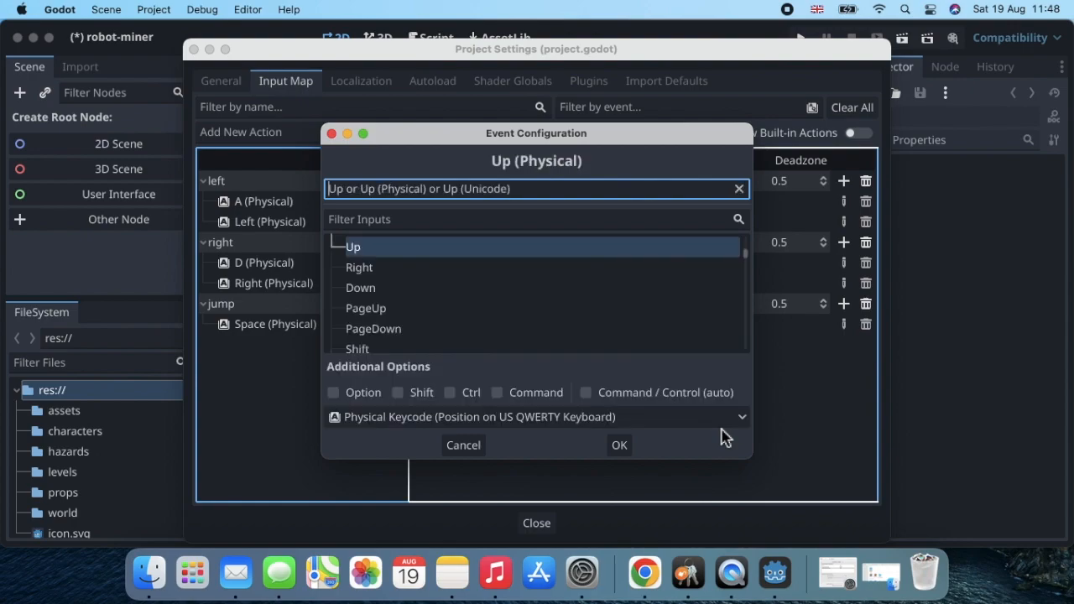
pyautogui.click(621, 446)
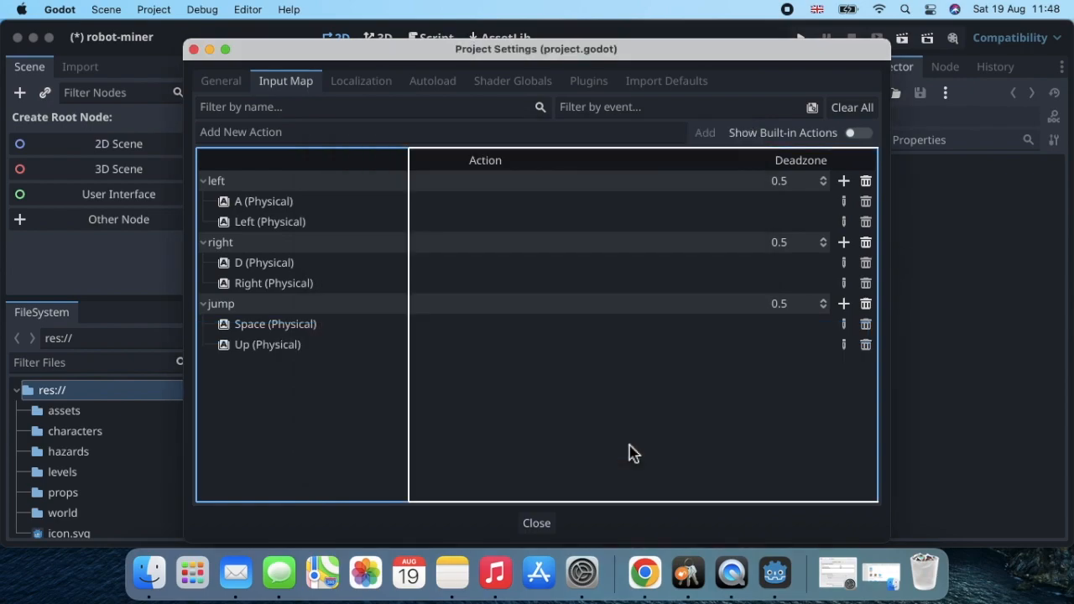
pyautogui.click(537, 523)
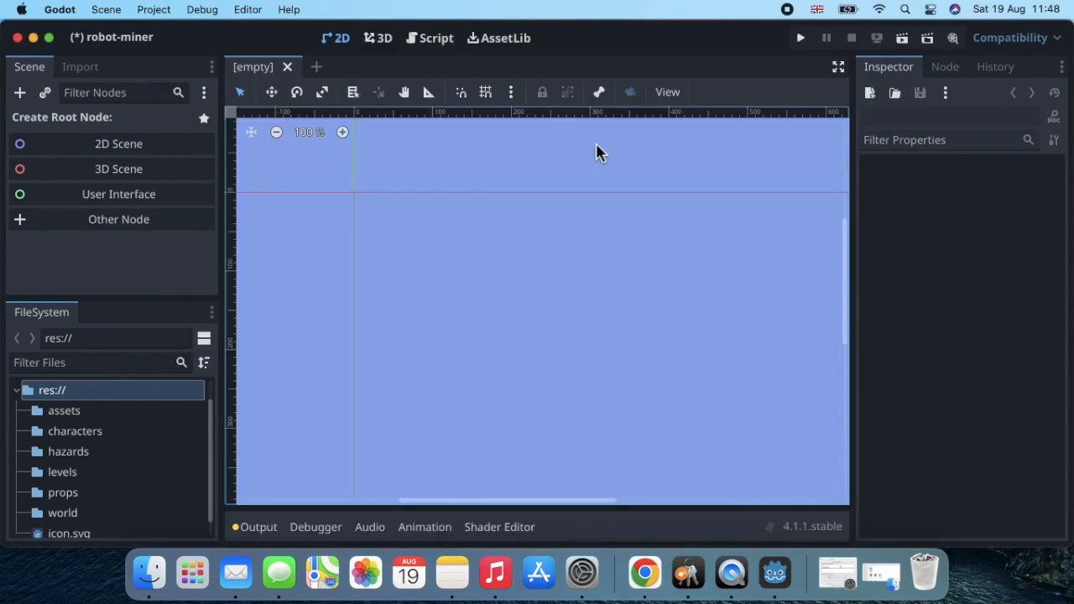